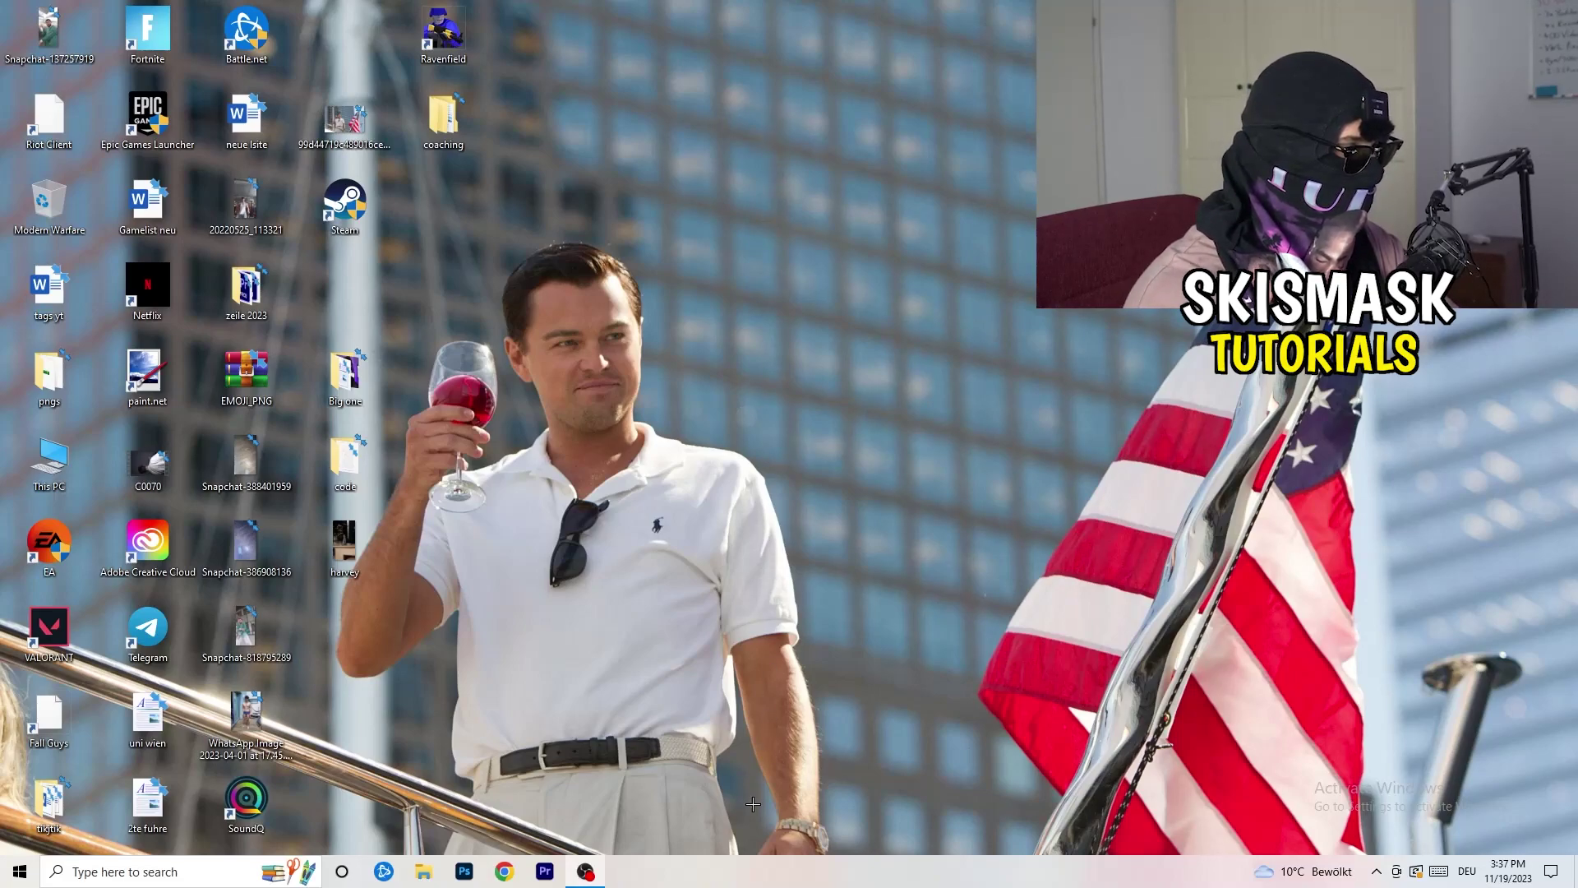
# - Open Task Manager and check the options for the Antimalware Service Executable background process
pyautogui.rightClick(776, 874)
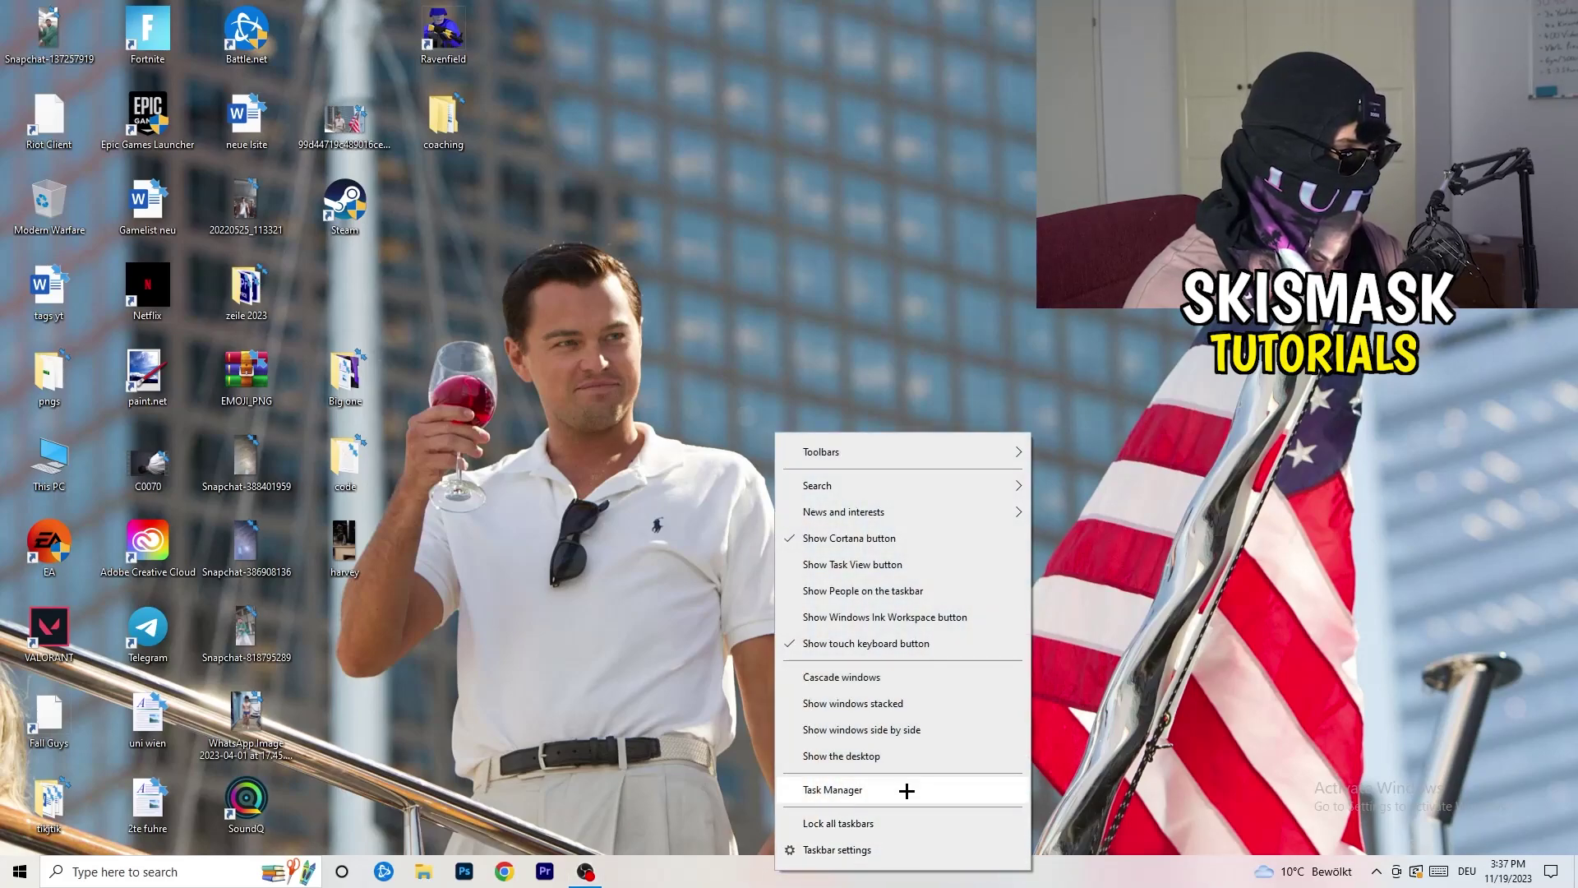
pyautogui.click(837, 786)
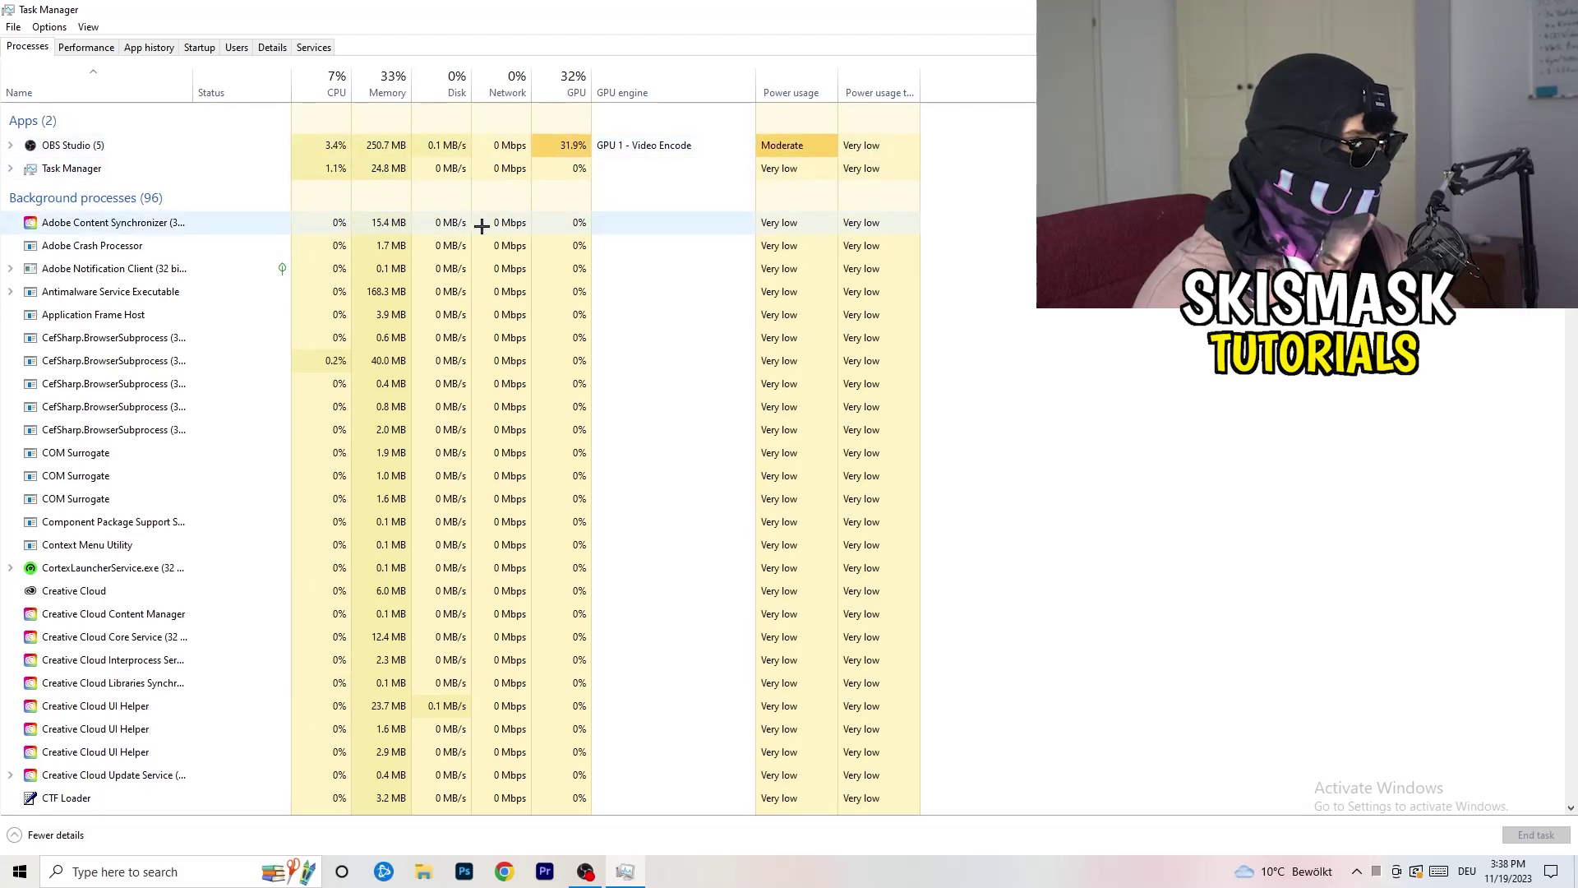
pyautogui.rightClick(370, 294)
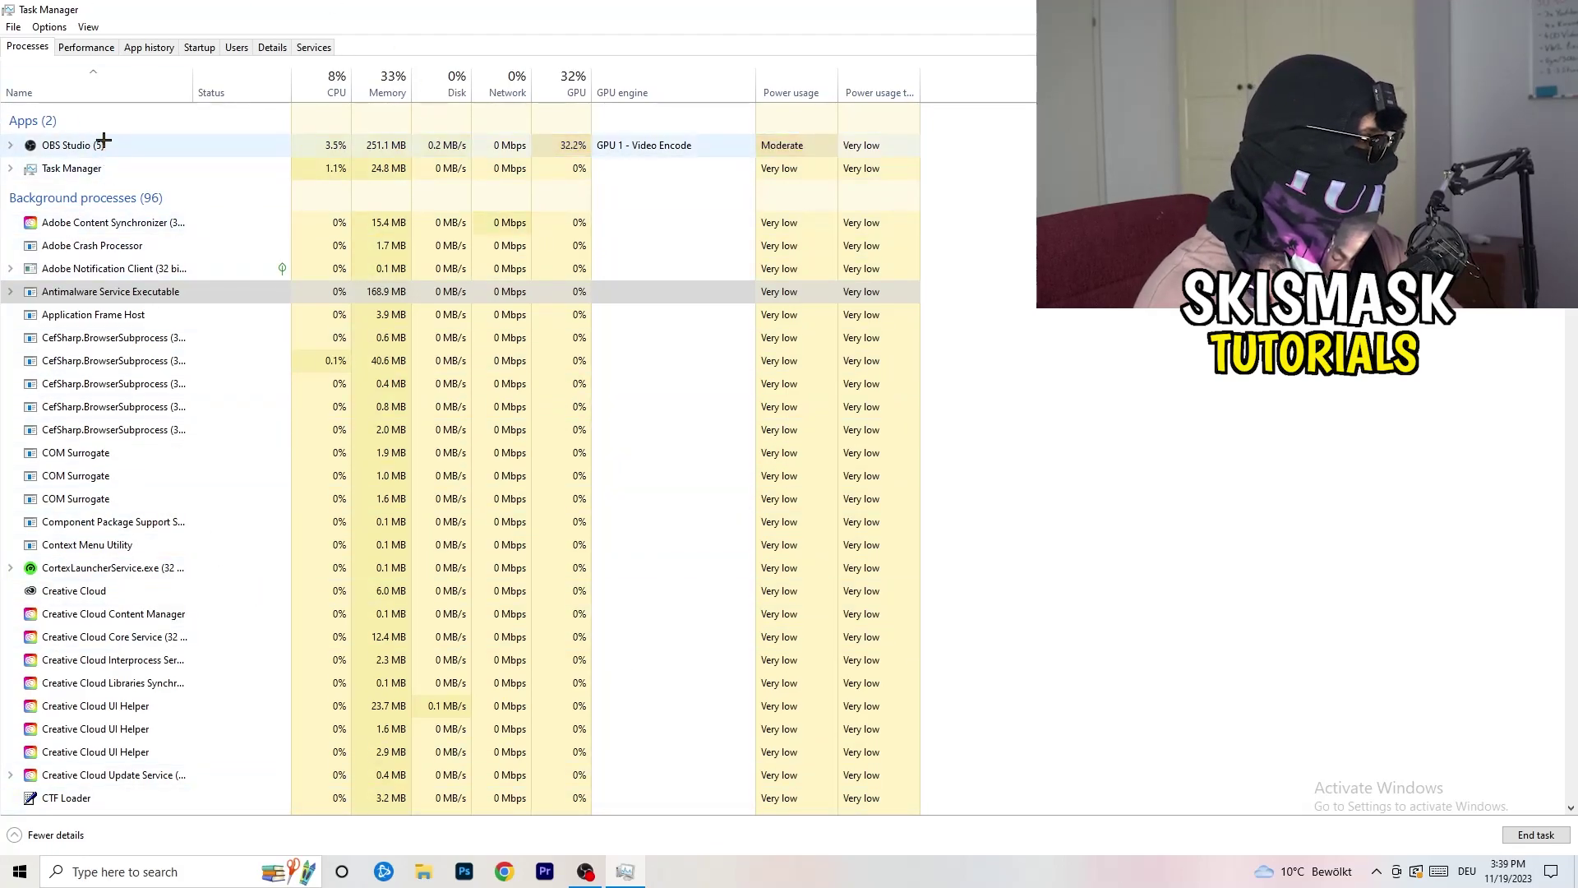
# - Review the startup apps and view the enable or disable options for Dropbox, EA and File Association Helper
pyautogui.click(199, 47)
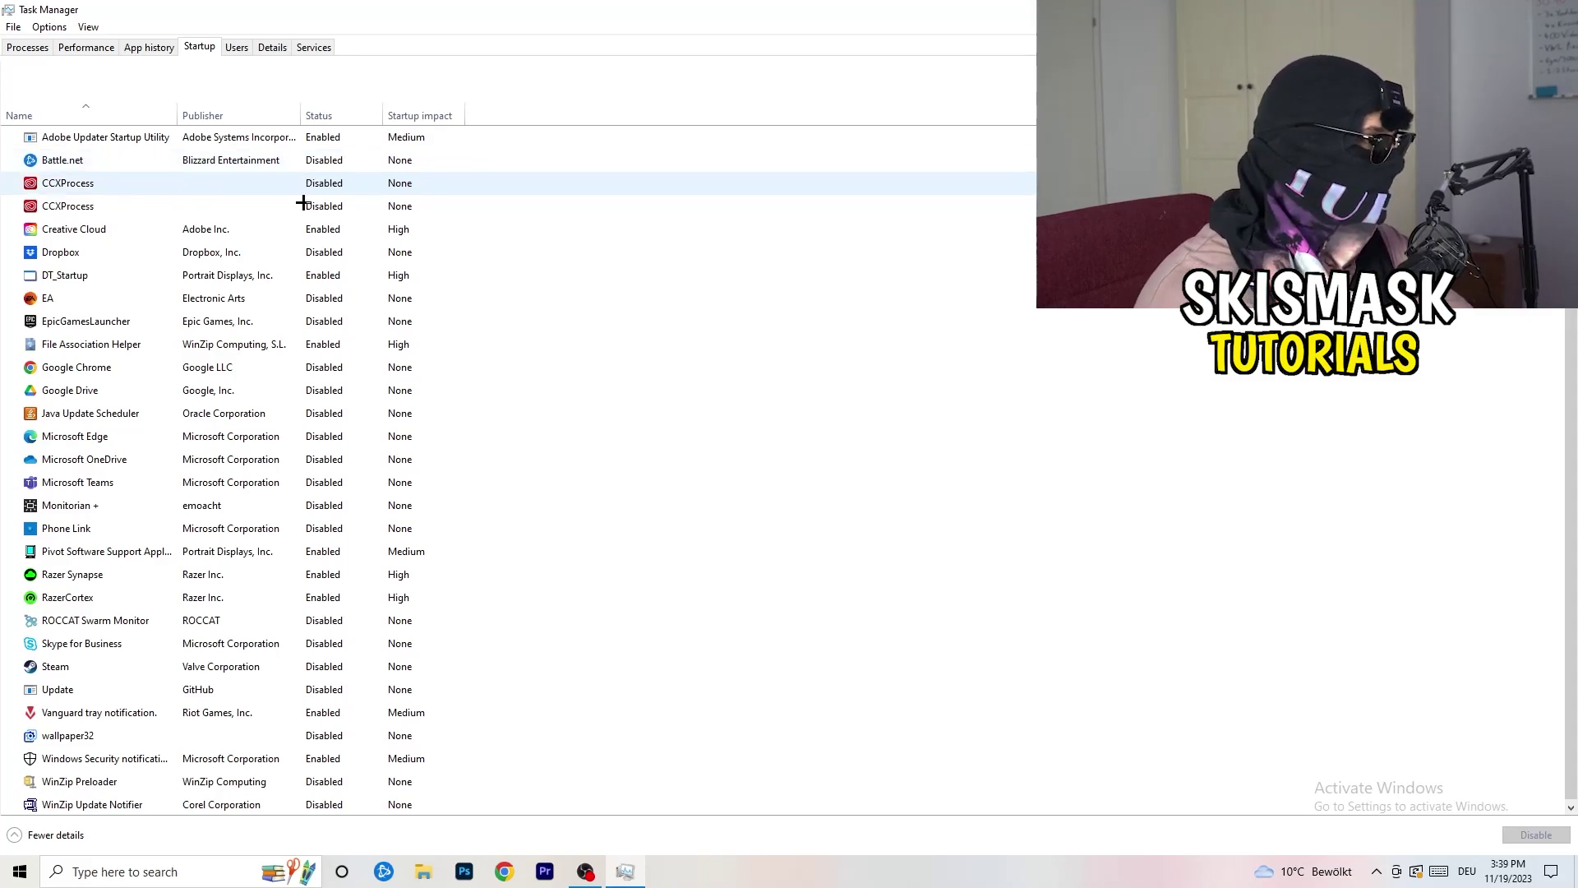
pyautogui.rightClick(329, 250)
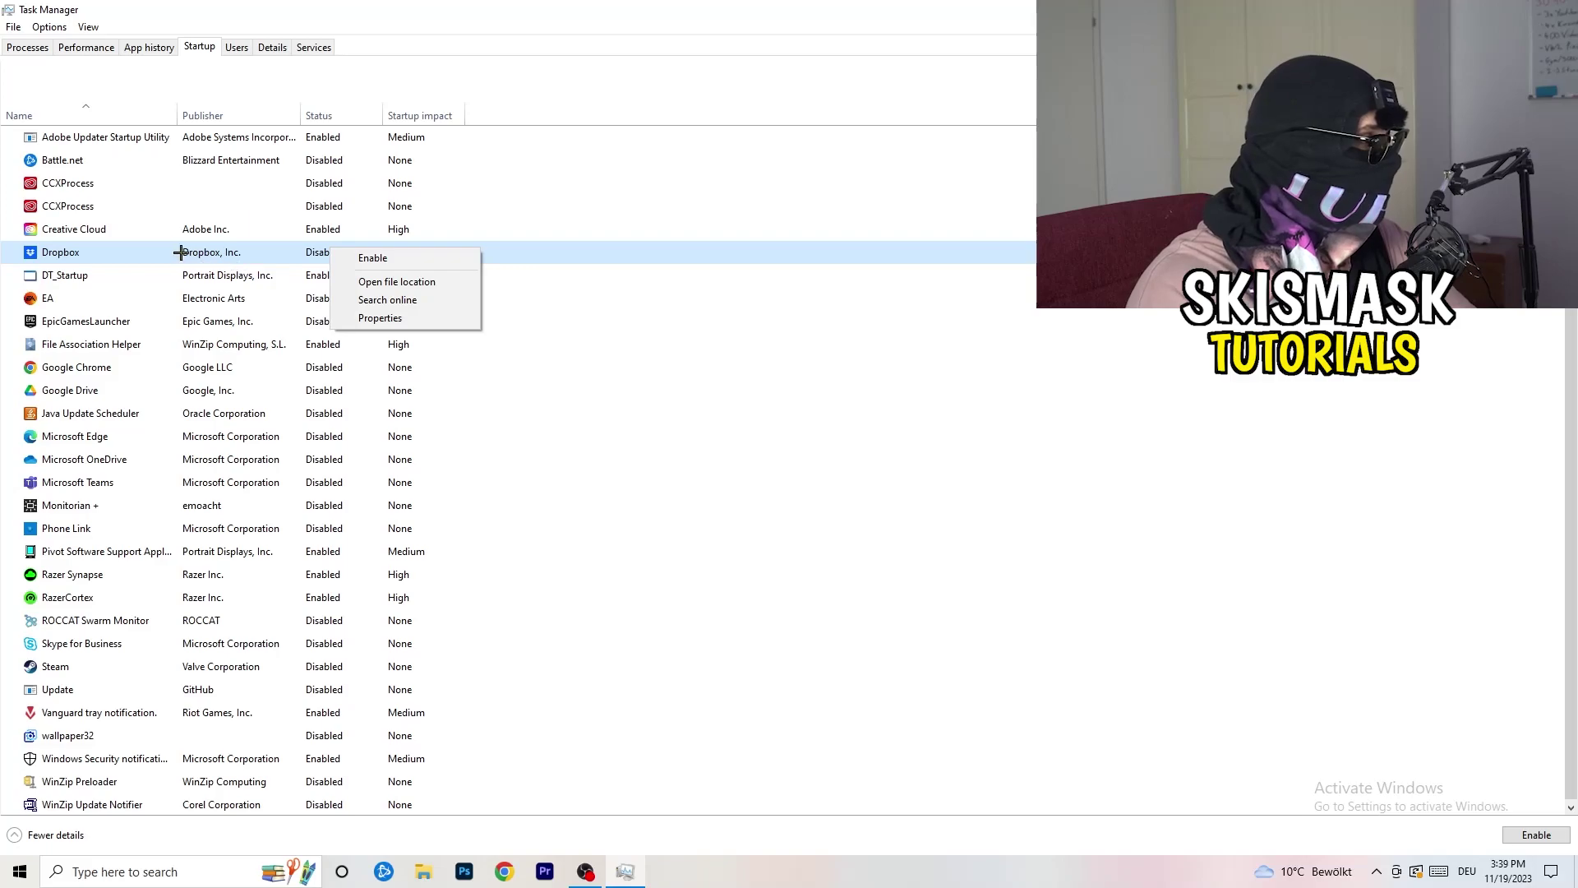
pyautogui.click(156, 300)
pyautogui.rightClick(157, 302)
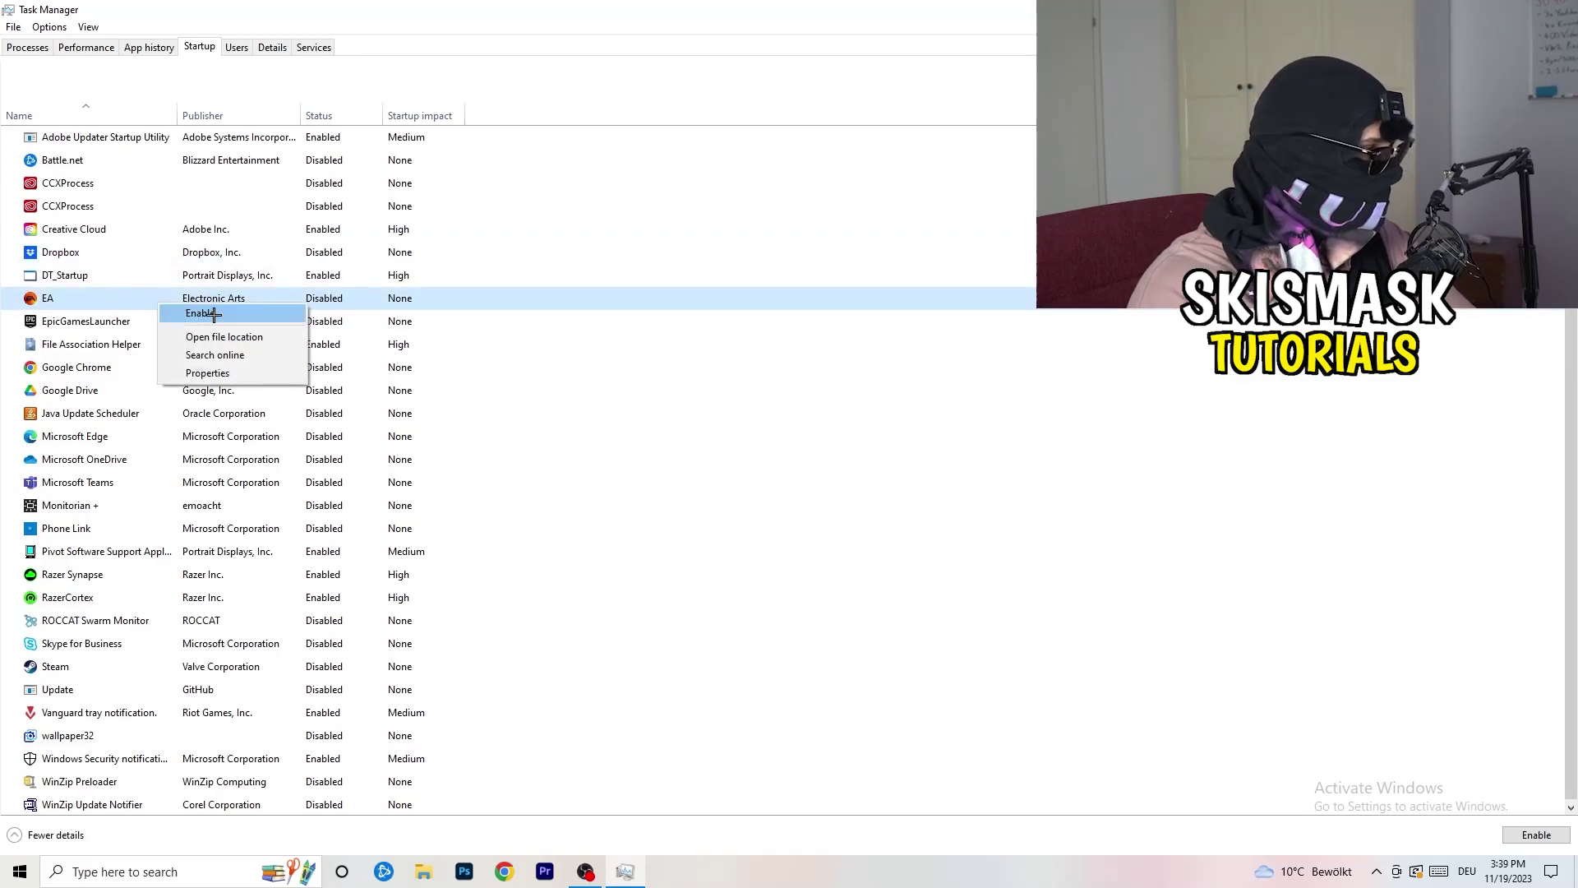
pyautogui.click(1052, 428)
pyautogui.click(1052, 428)
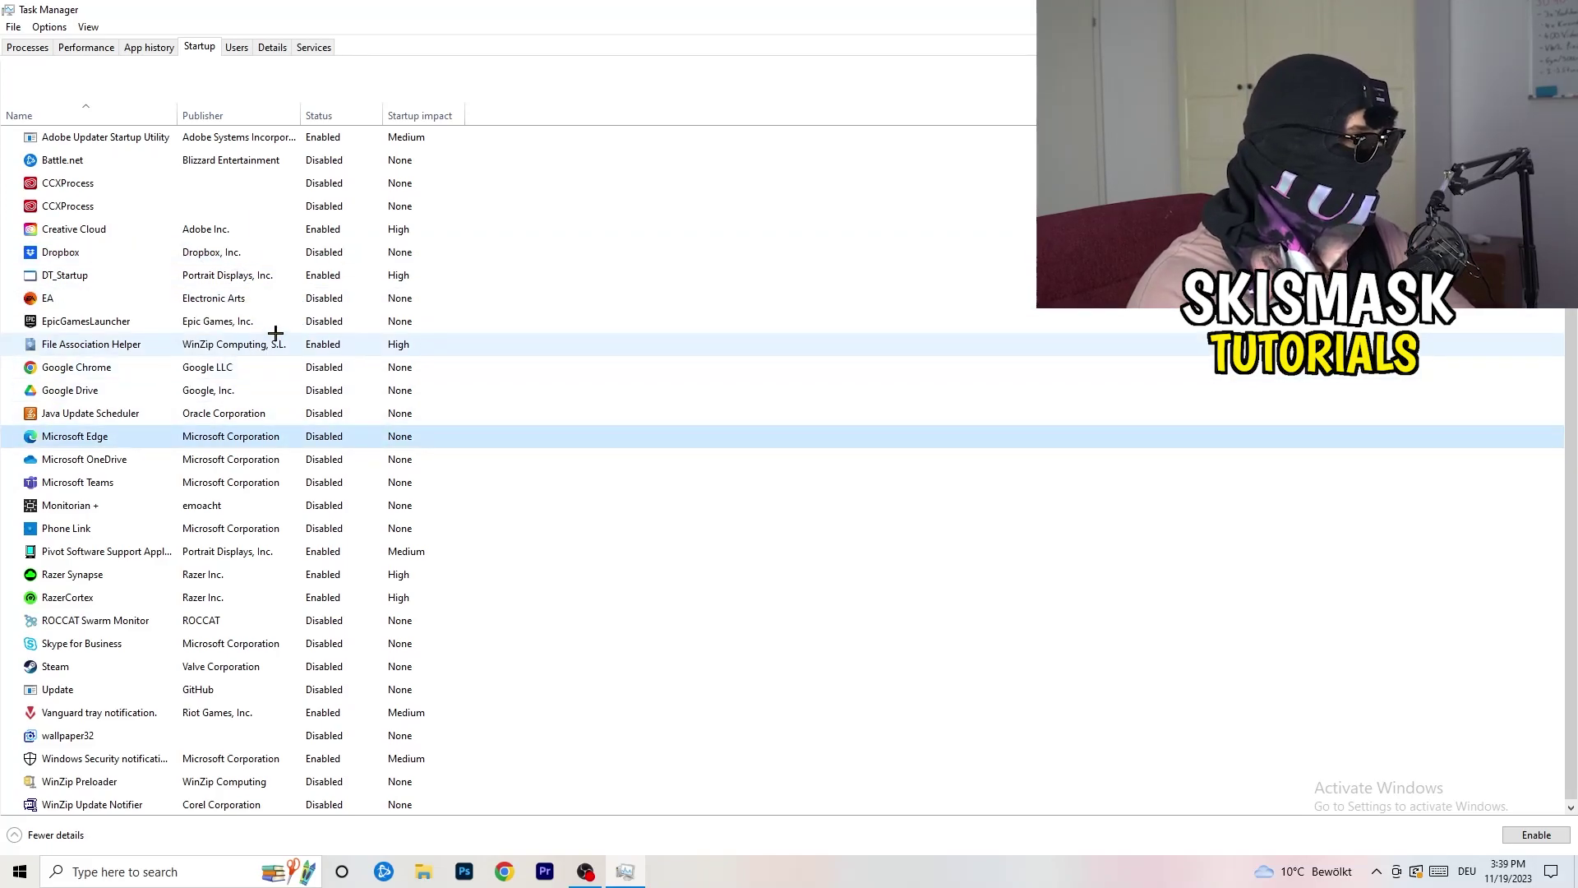
pyautogui.rightClick(321, 348)
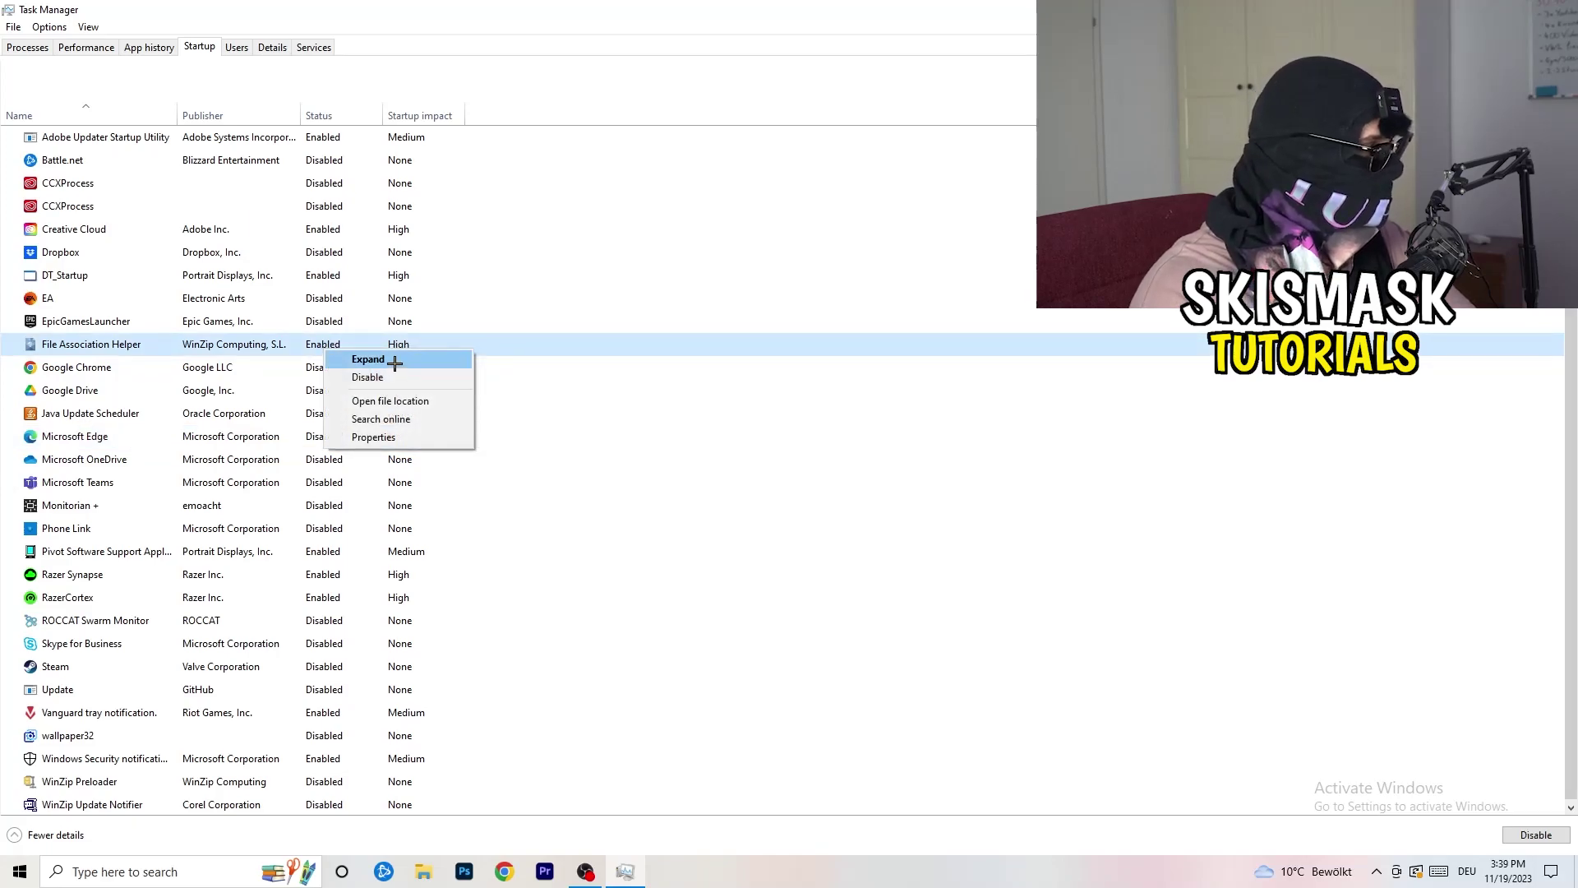
pyautogui.click(709, 412)
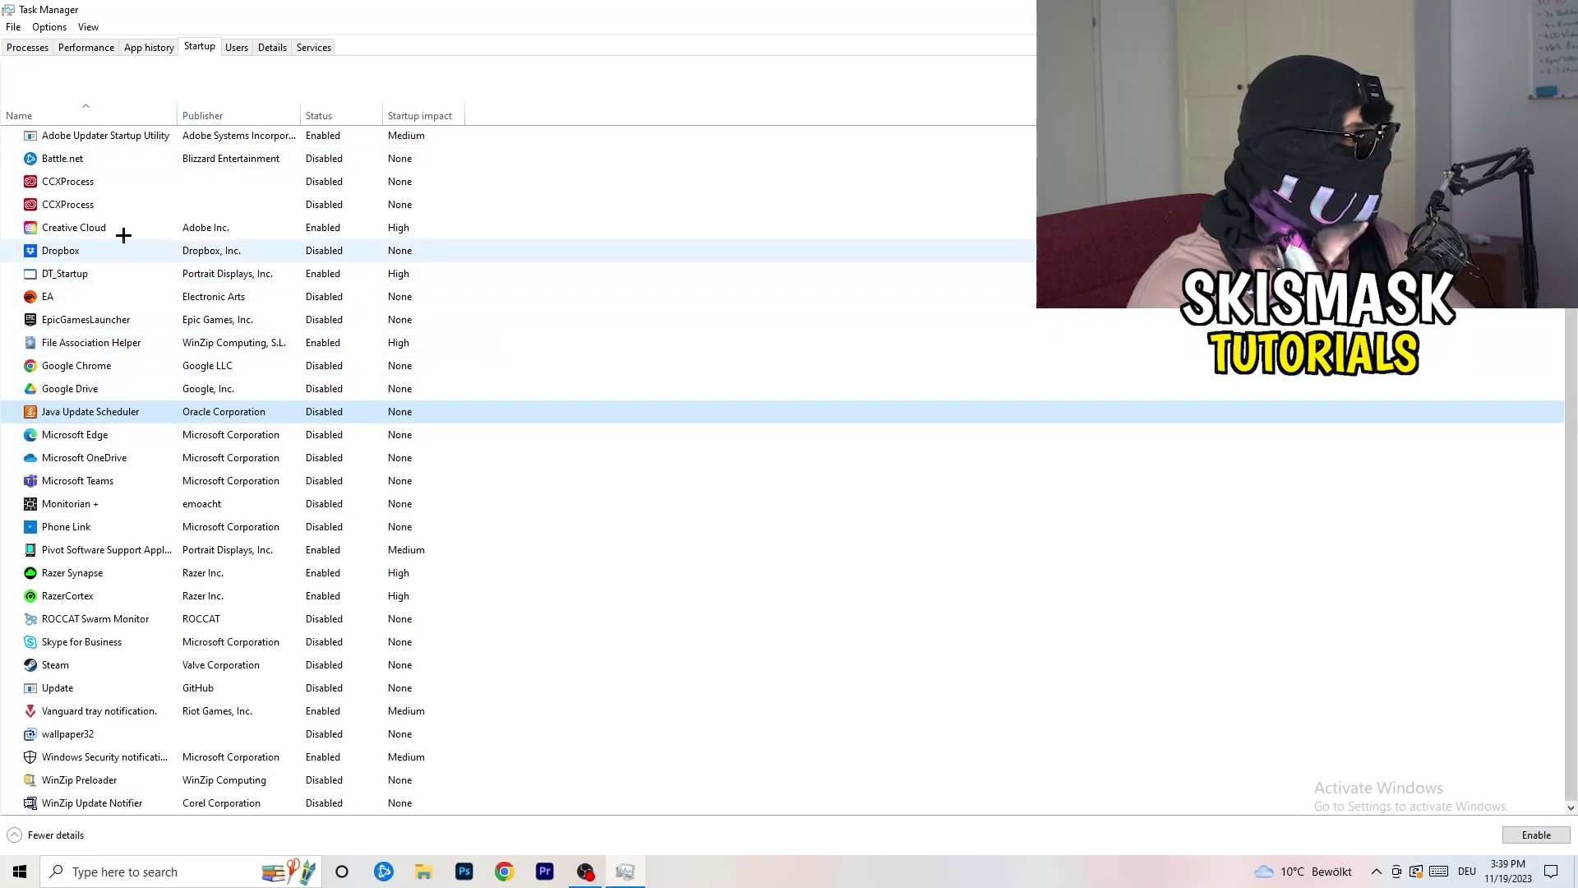
# - View the priority options of the Dropbox crash handler in the detailed process list, and close Task Manager
pyautogui.click(91, 49)
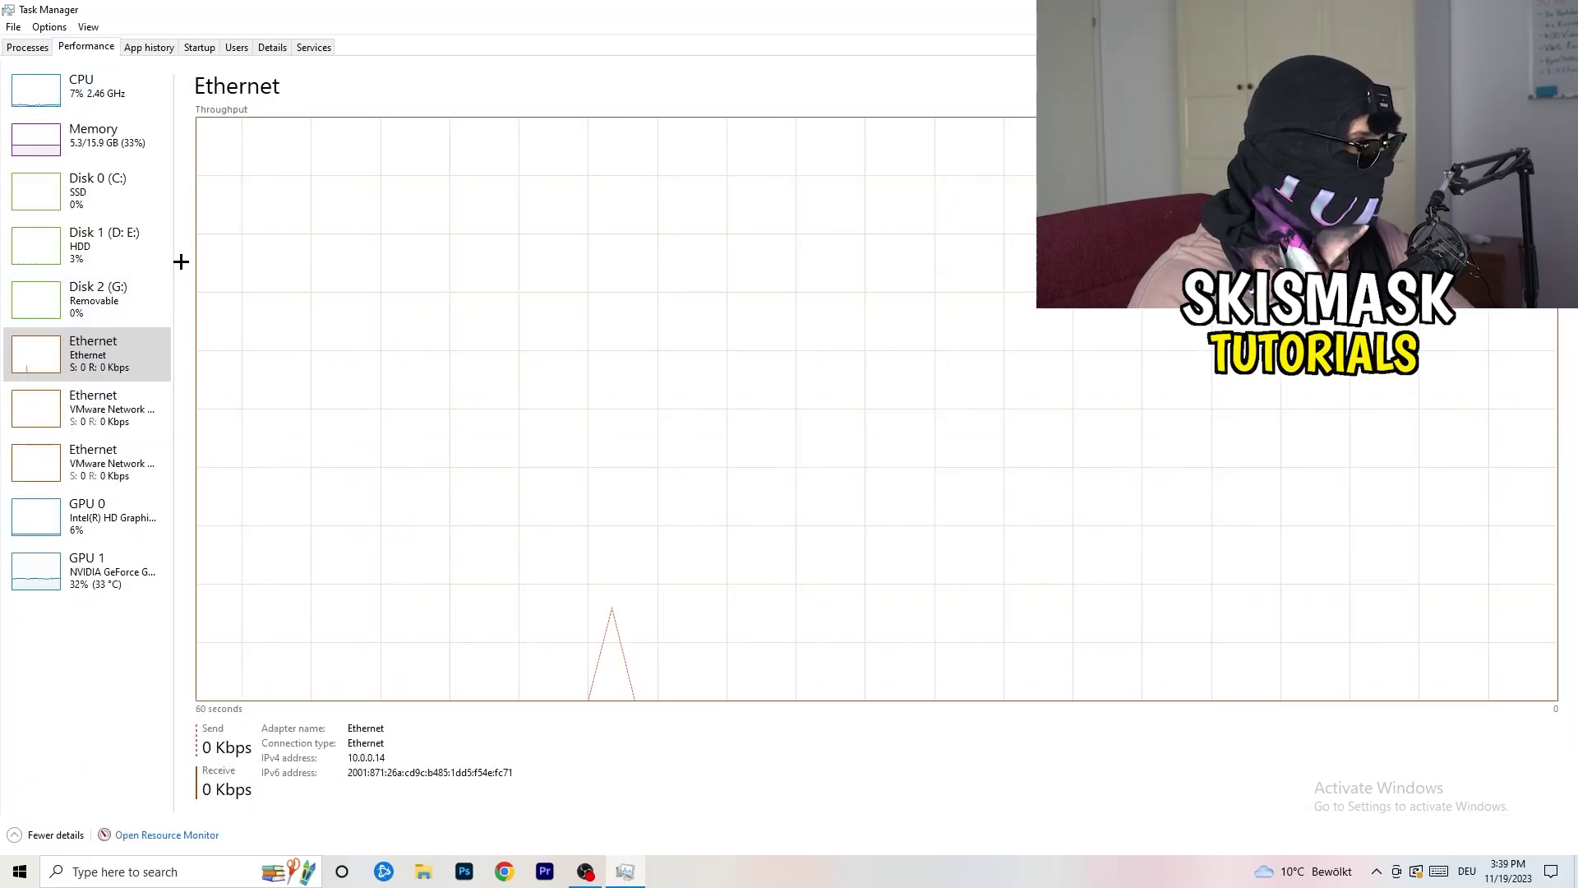
pyautogui.click(272, 47)
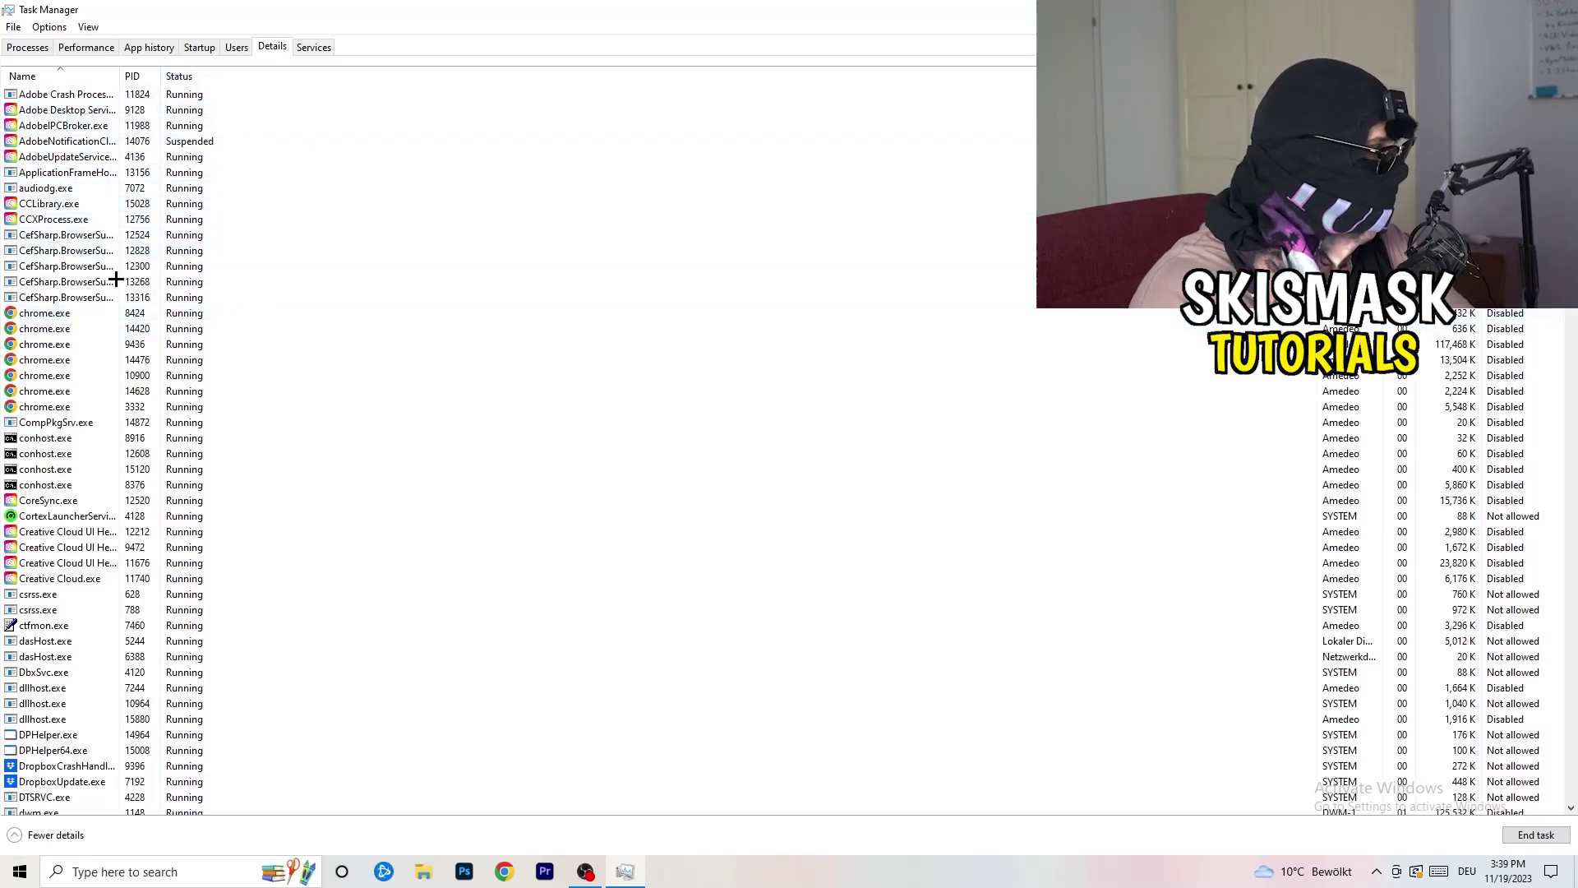
pyautogui.scroll(-6, 353, 429)
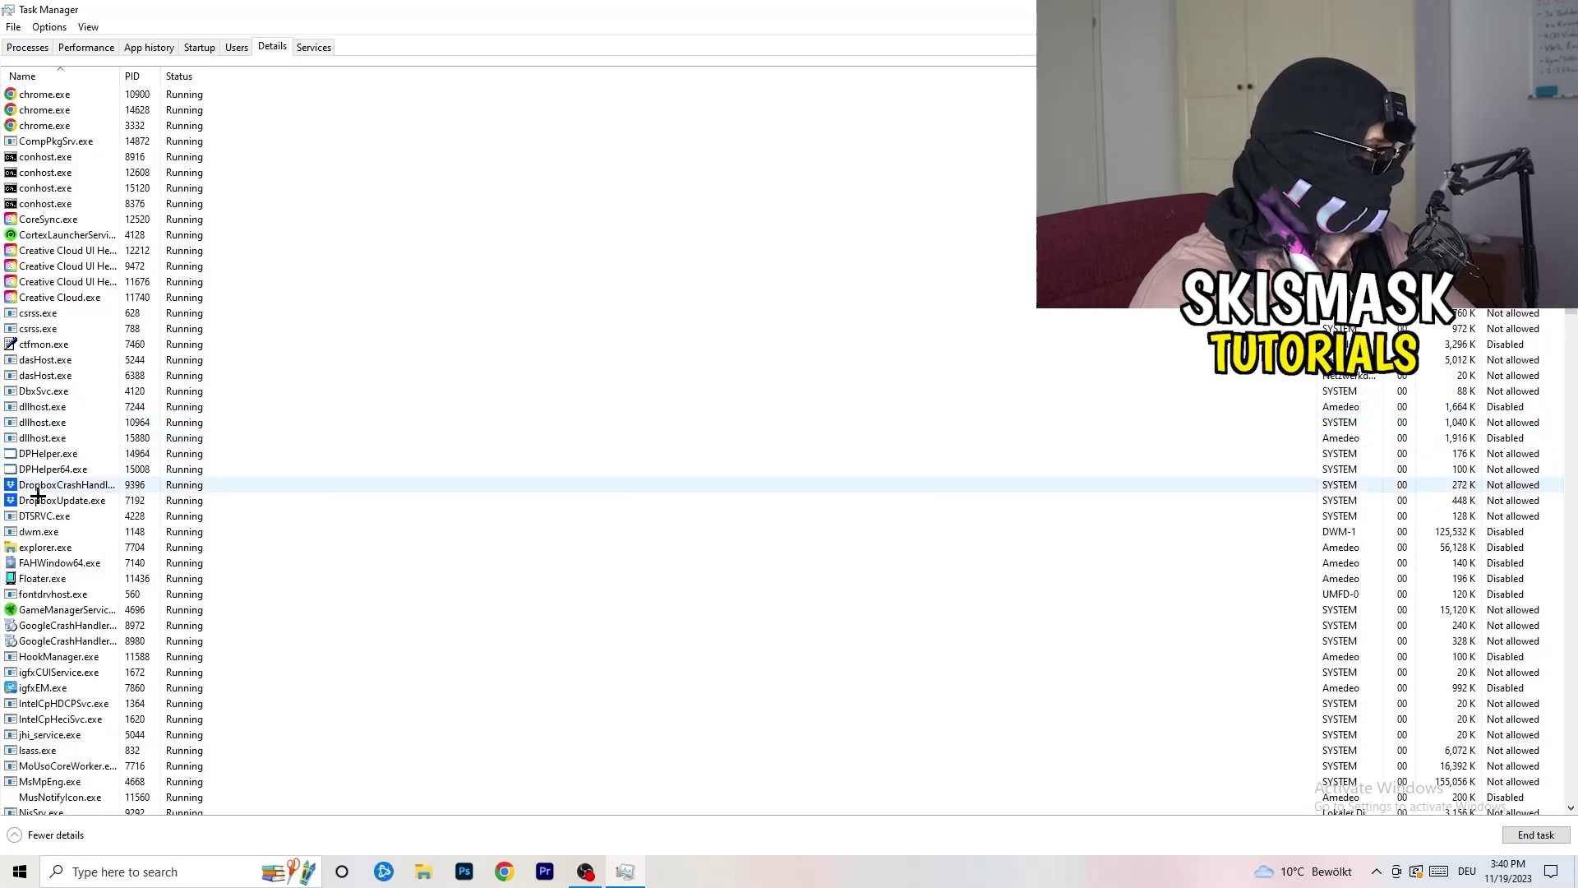
pyautogui.rightClick(65, 487)
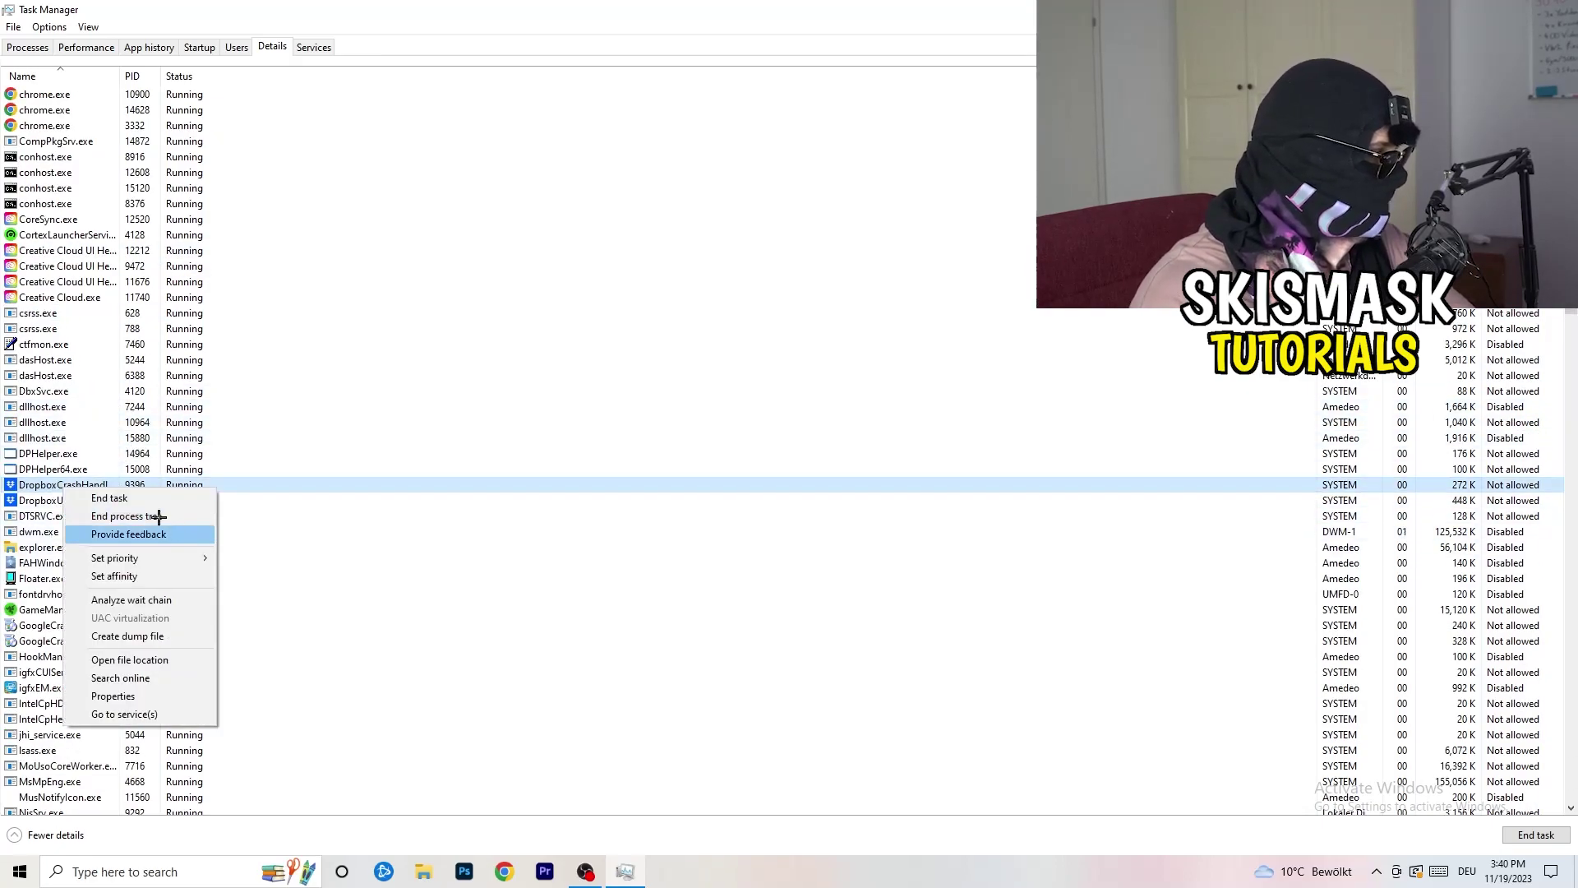
pyautogui.rightClick(132, 484)
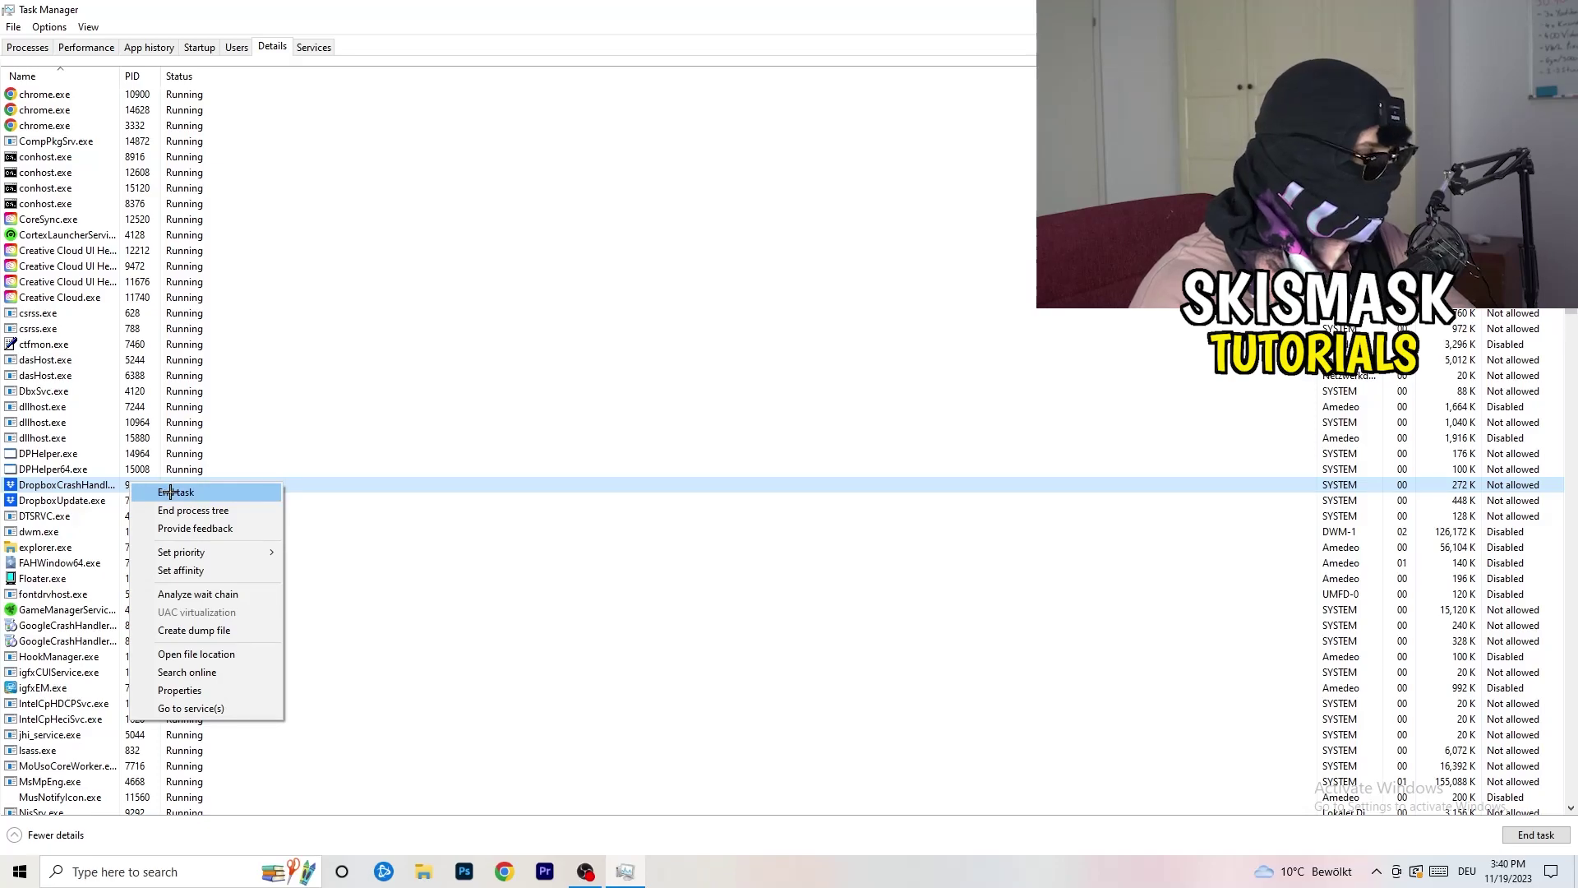
pyautogui.rightClick(118, 485)
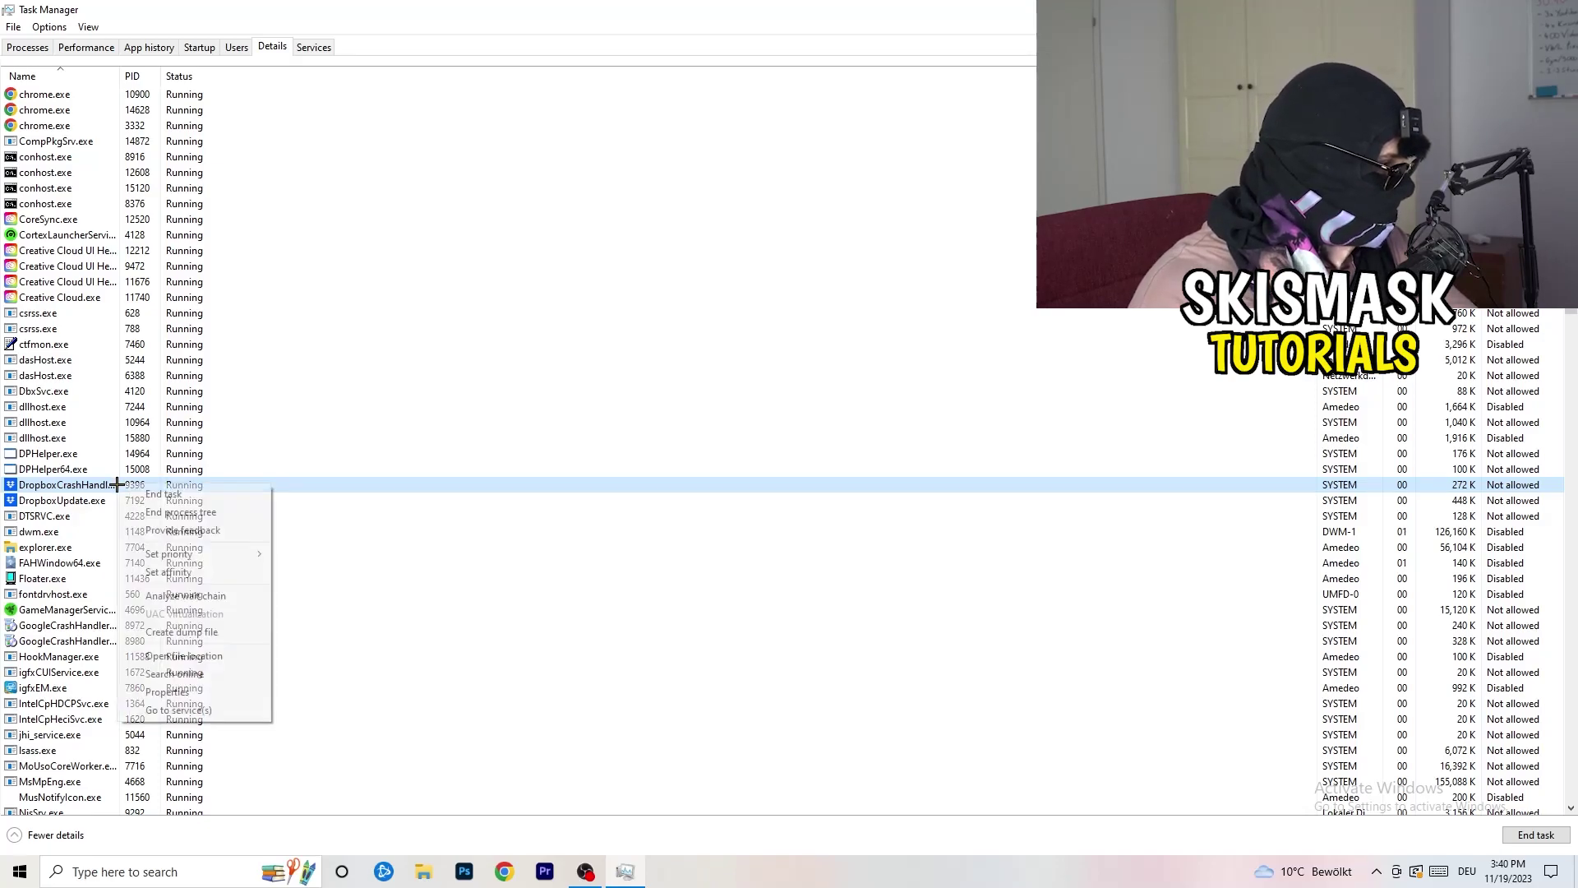
pyautogui.moveTo(194, 556)
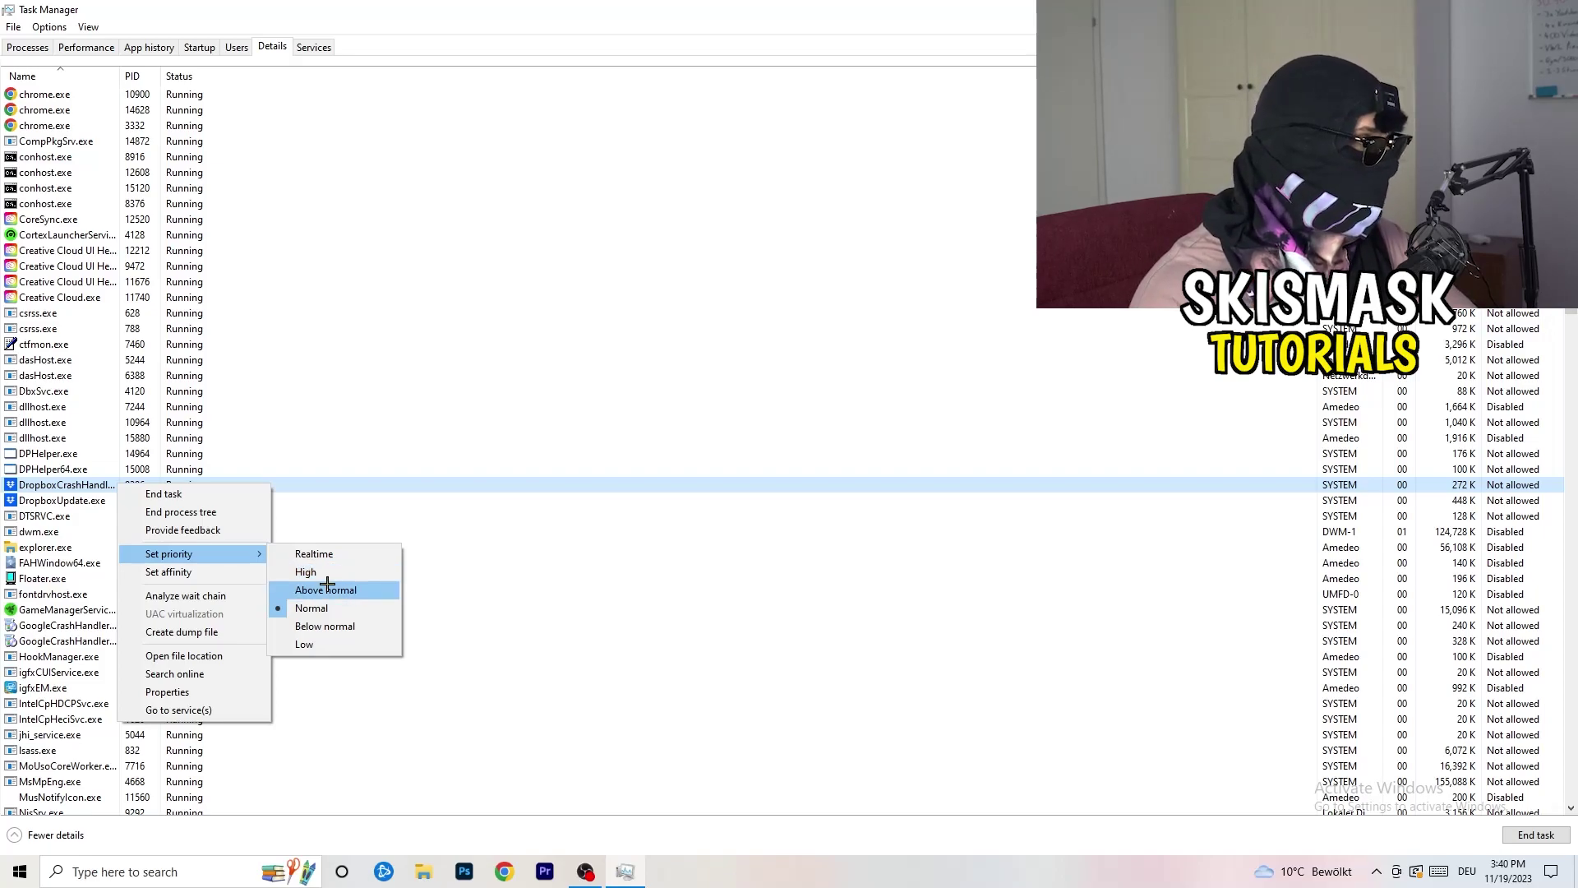
pyautogui.click(788, 13)
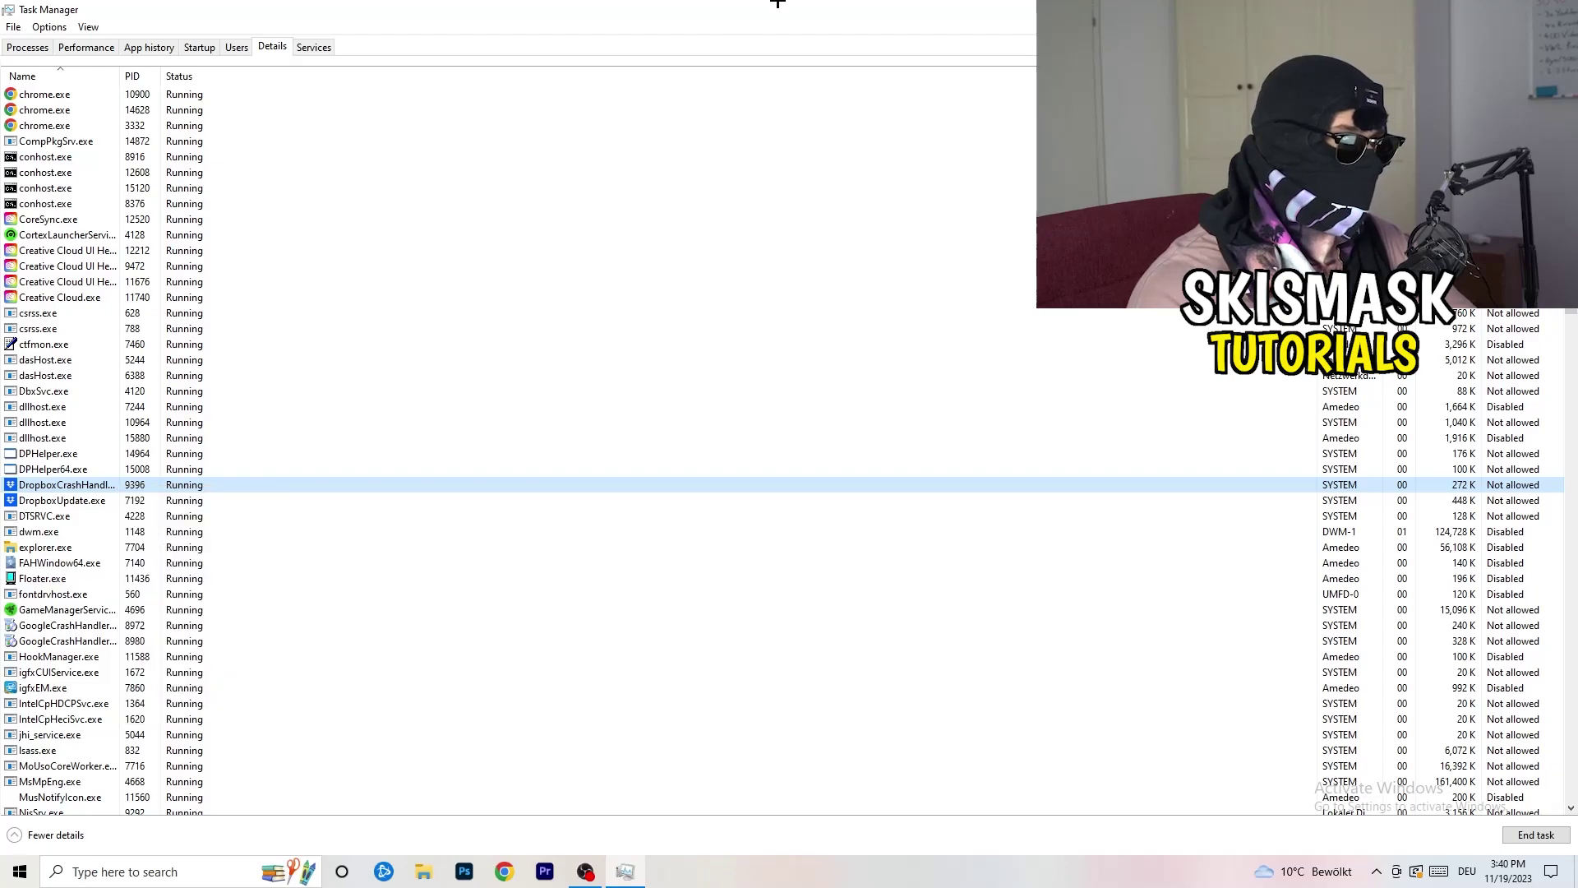
pyautogui.click(1558, 9)
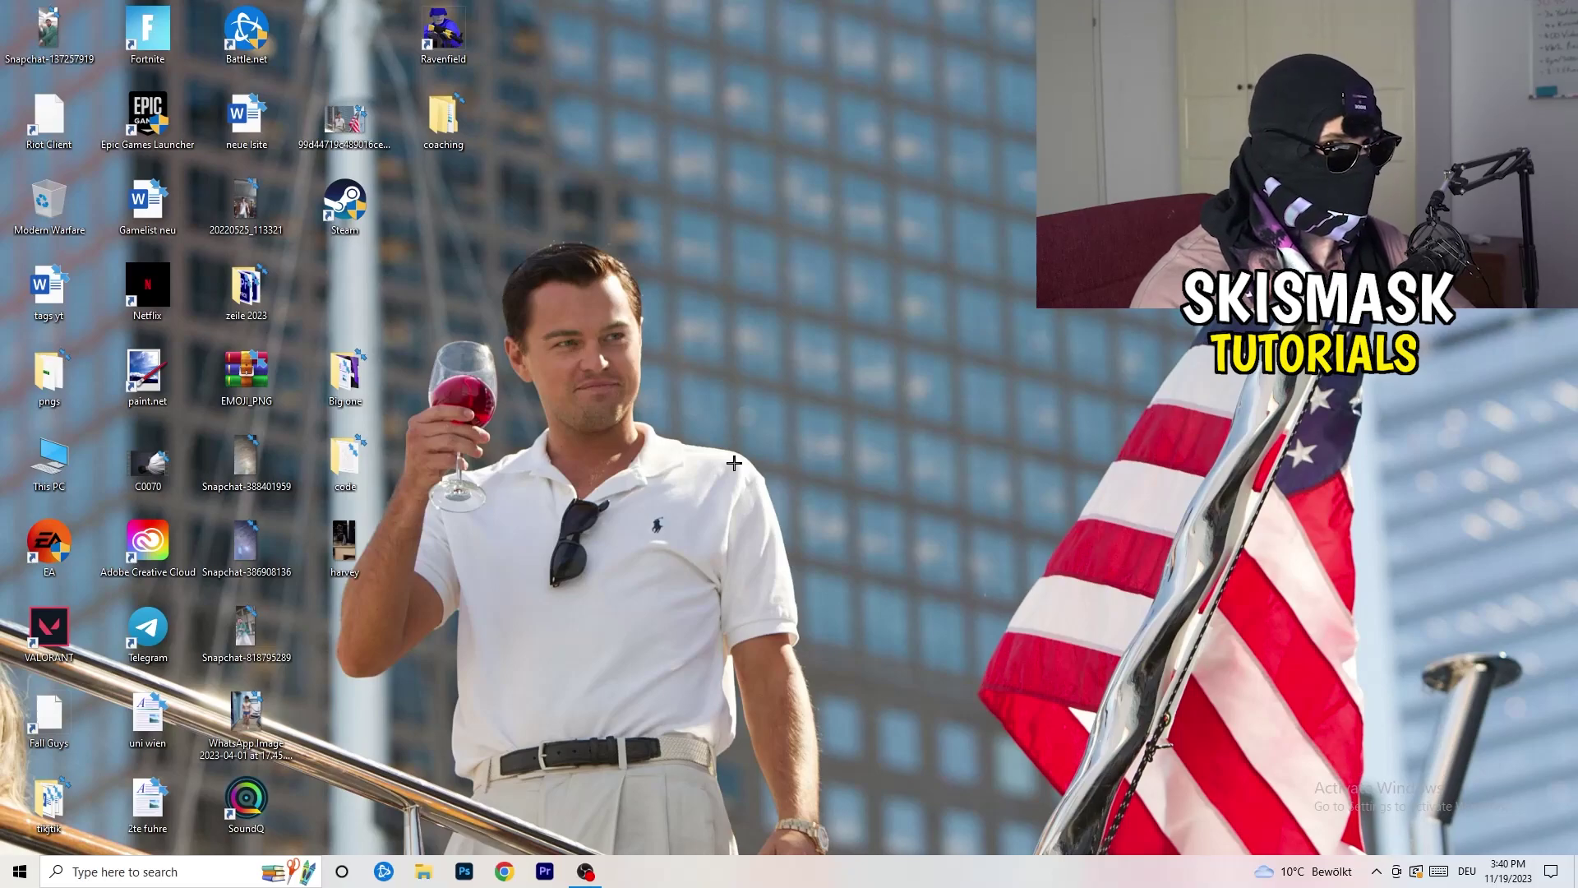
# - Open Windows Settings and go to the System display settings
pyautogui.press('super')
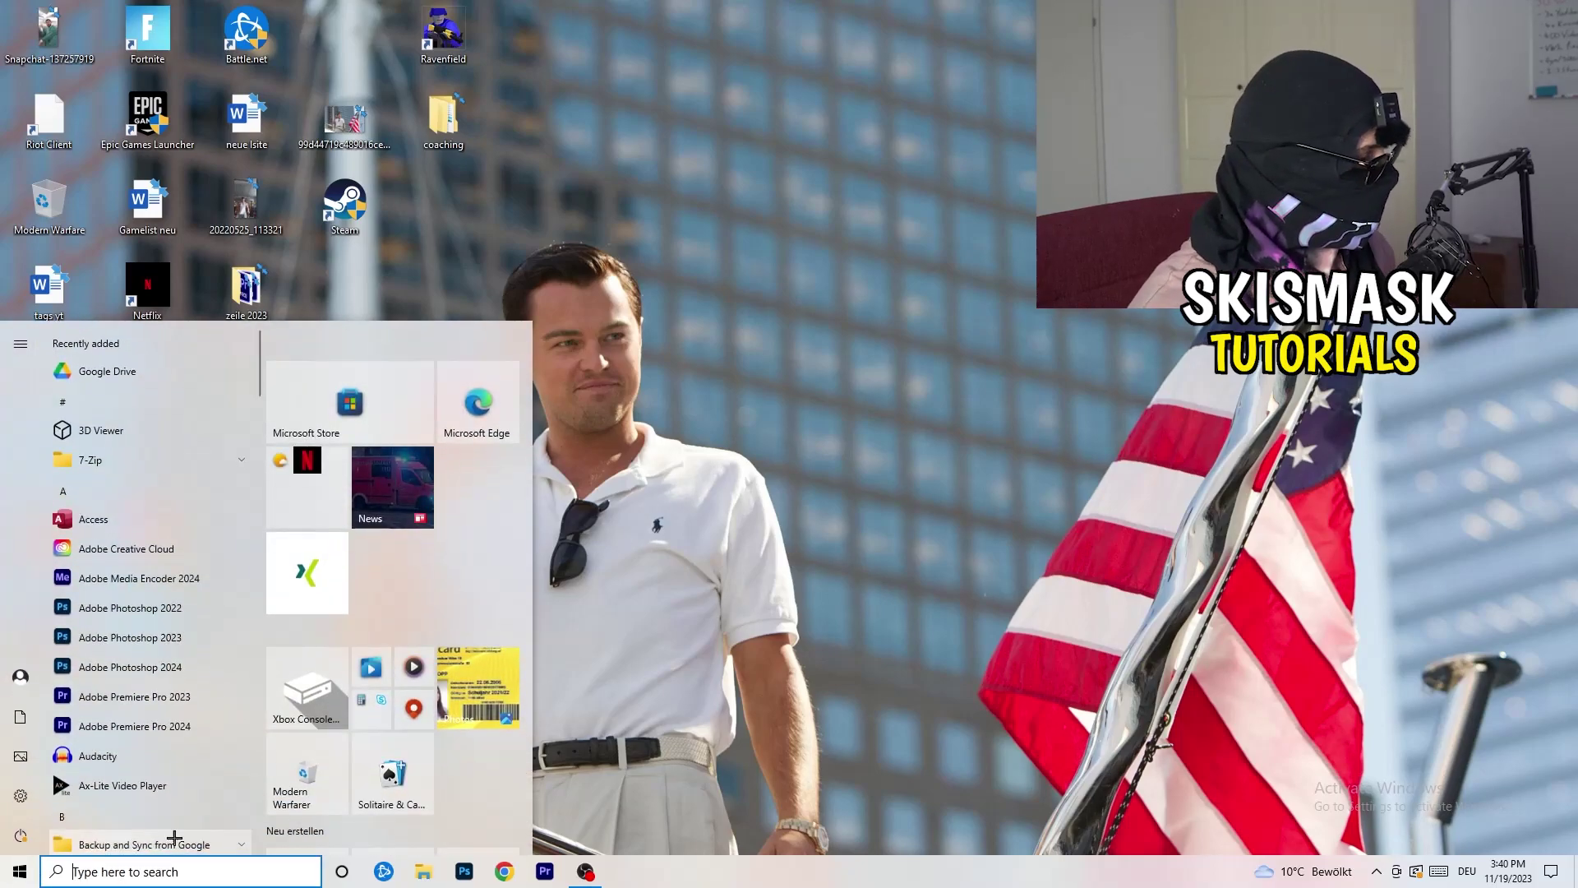
pyautogui.write('sett')
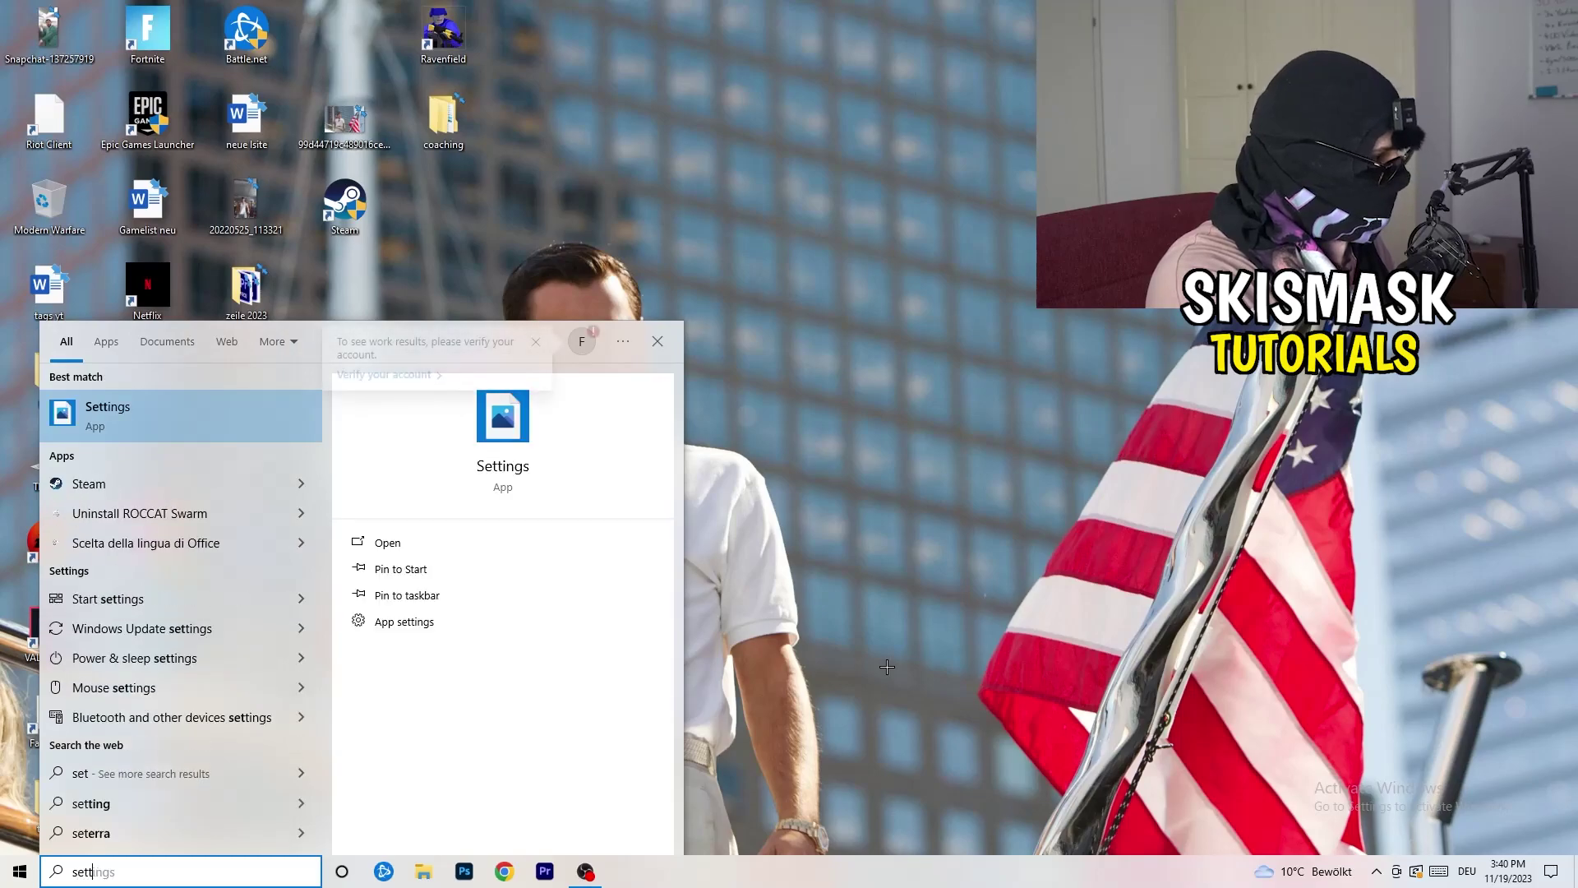
pyautogui.press('Return')
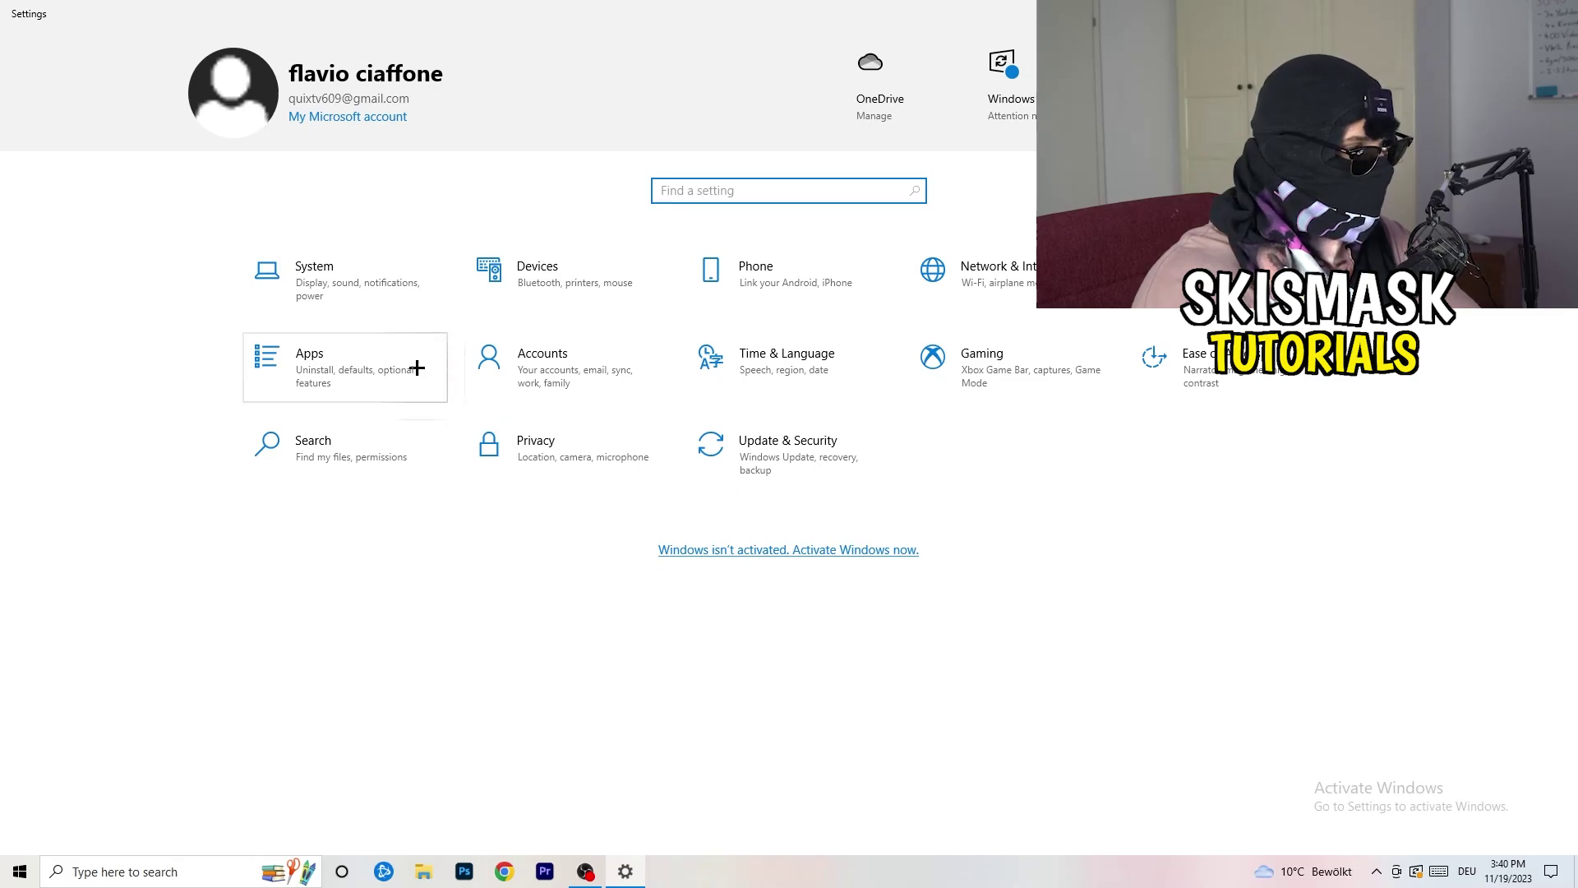
pyautogui.click(357, 294)
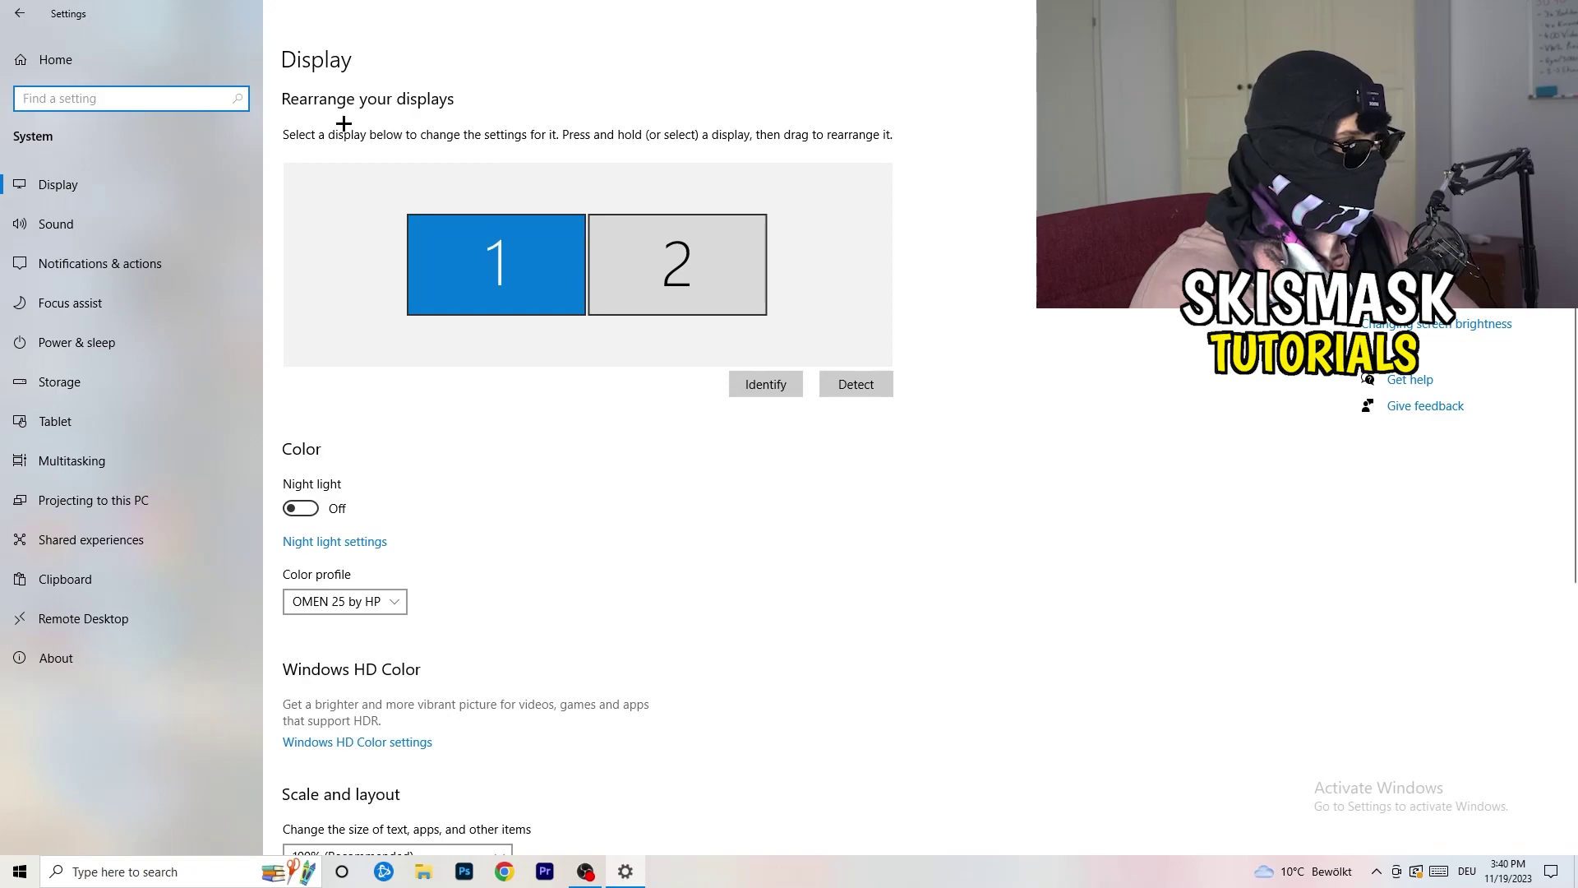
pyautogui.click(378, 57)
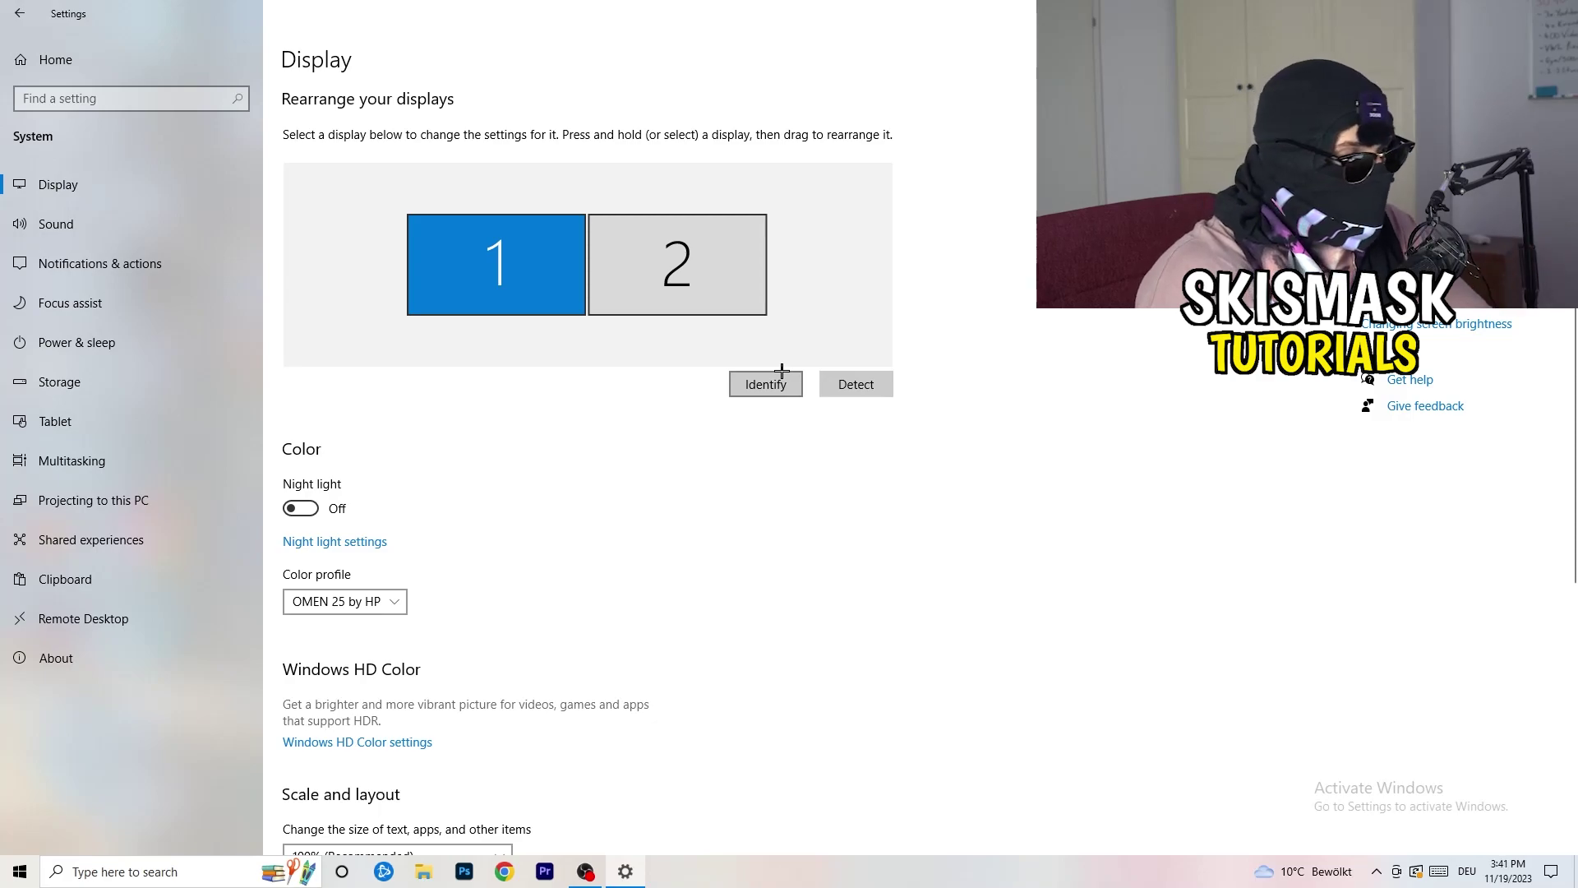
# - Check the available scaling and resolution choices in the display settings
pyautogui.scroll(-4, 558, 452)
pyautogui.scroll(4, 558, 452)
pyautogui.scroll(-4, 558, 451)
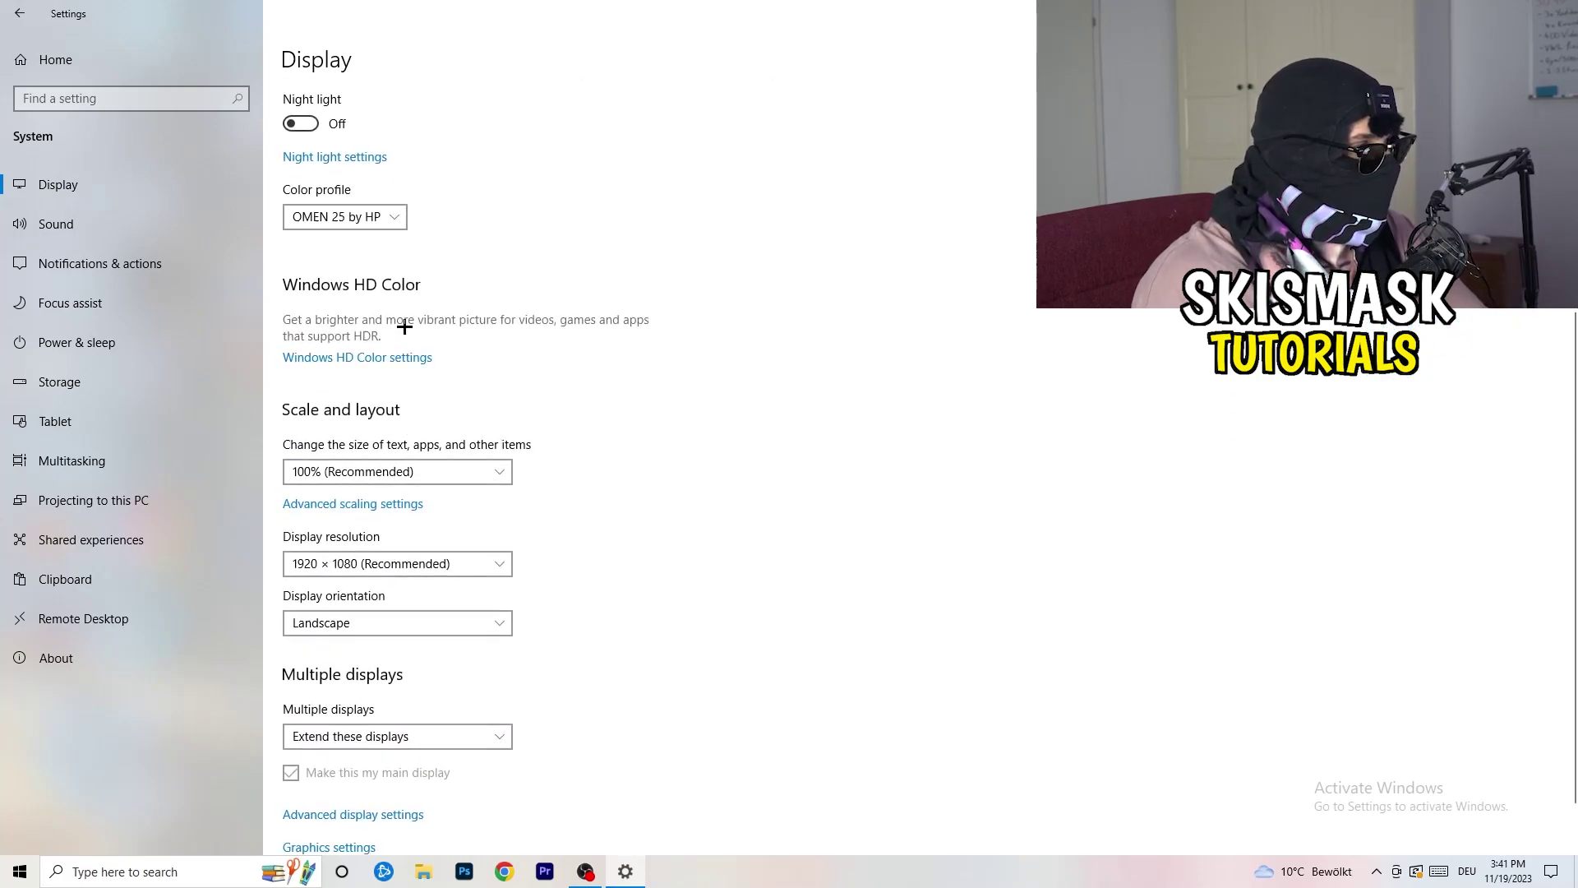
pyautogui.click(490, 465)
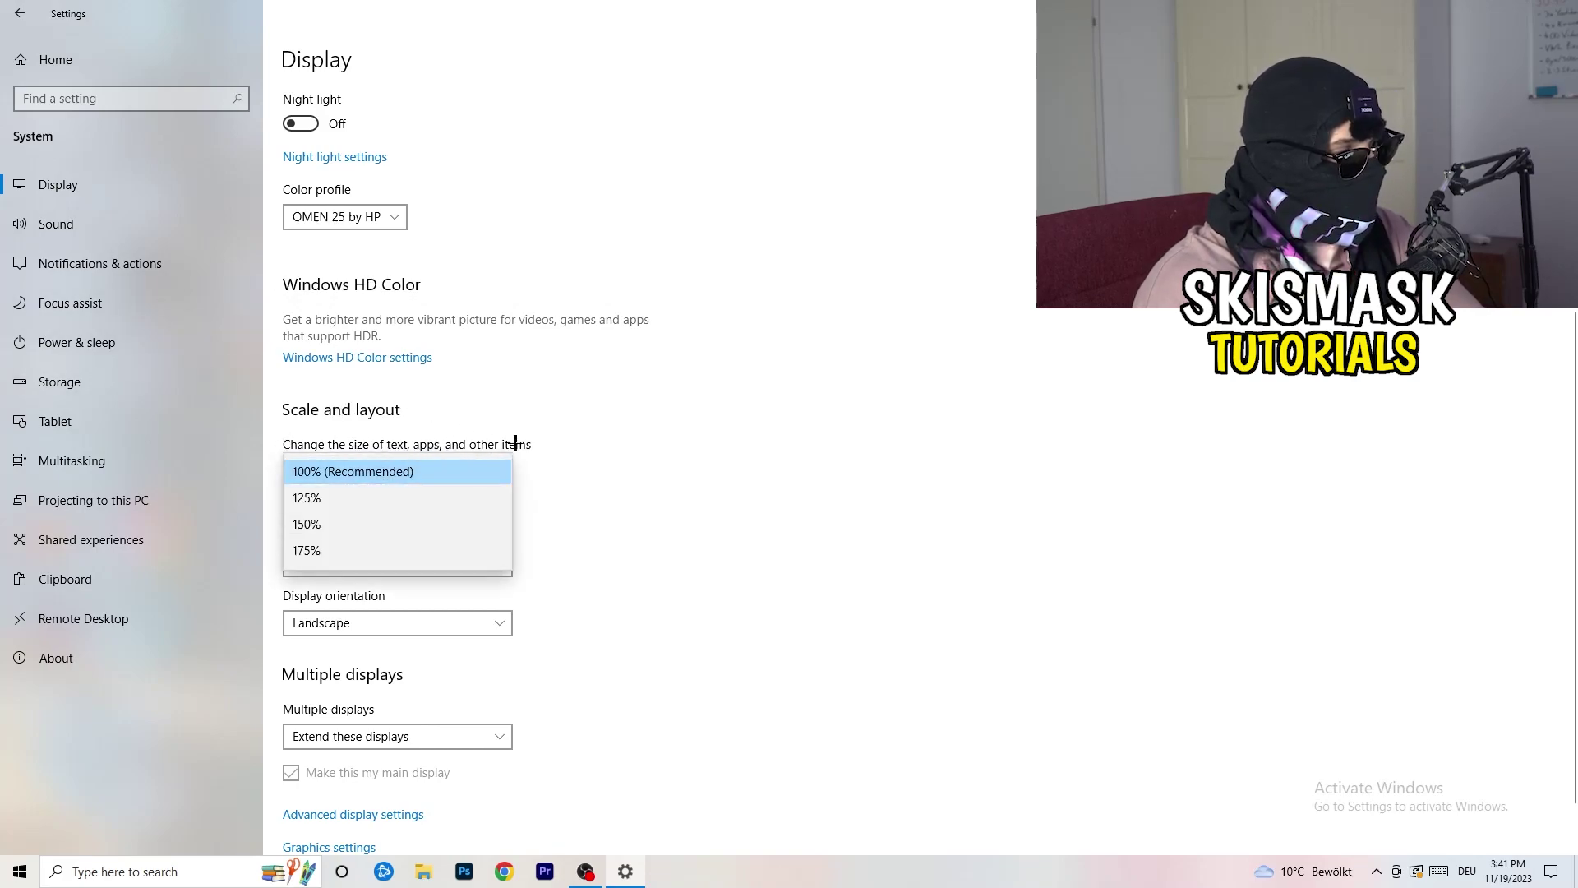
pyautogui.click(557, 446)
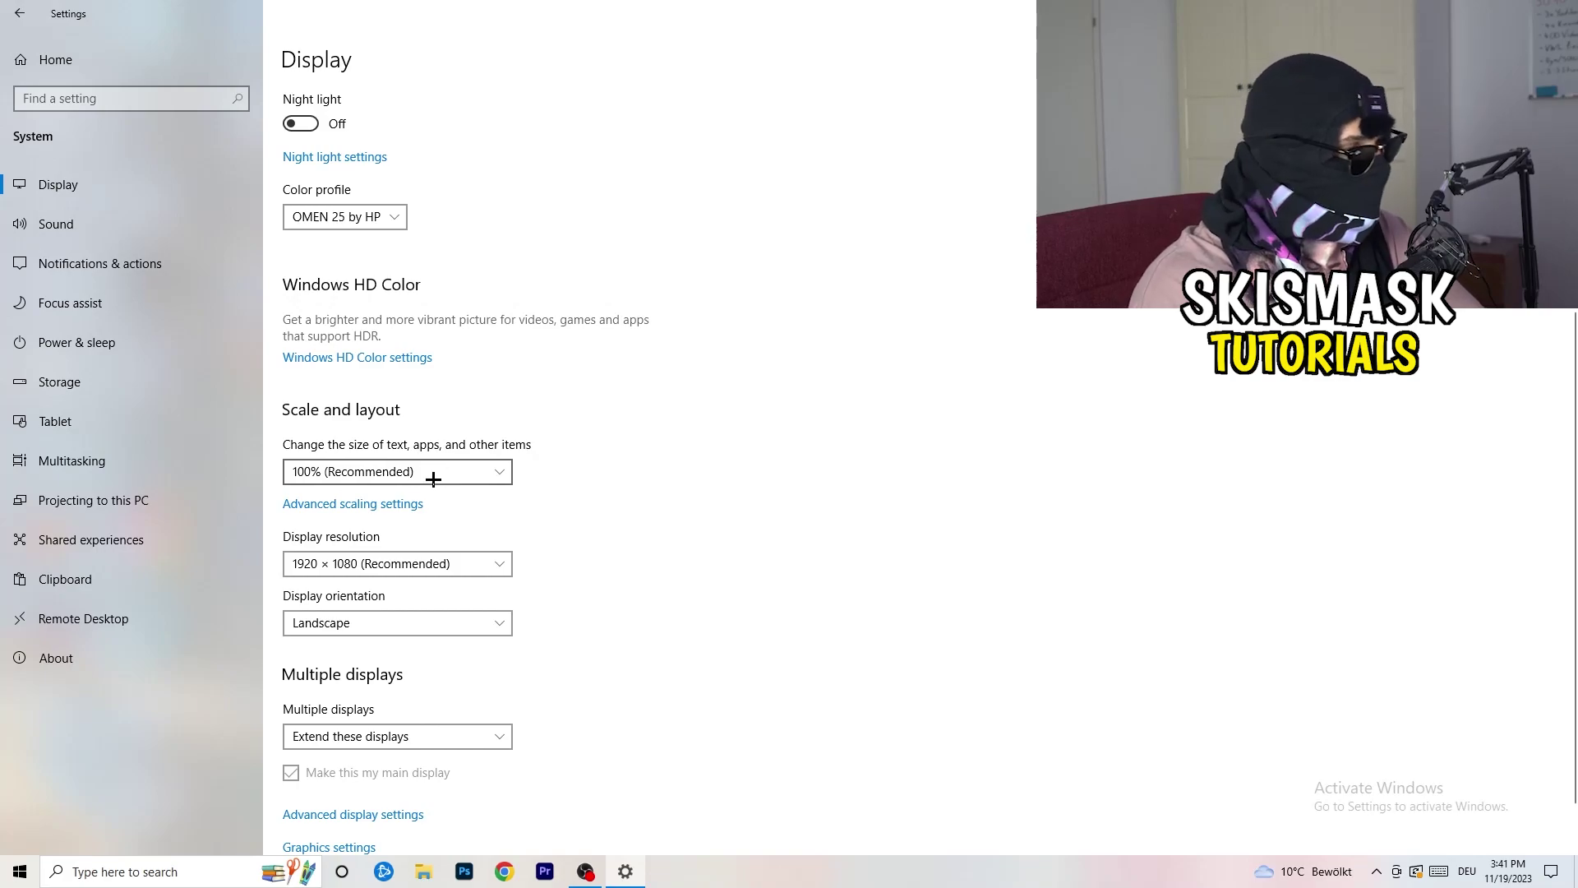
pyautogui.scroll(-1, 434, 479)
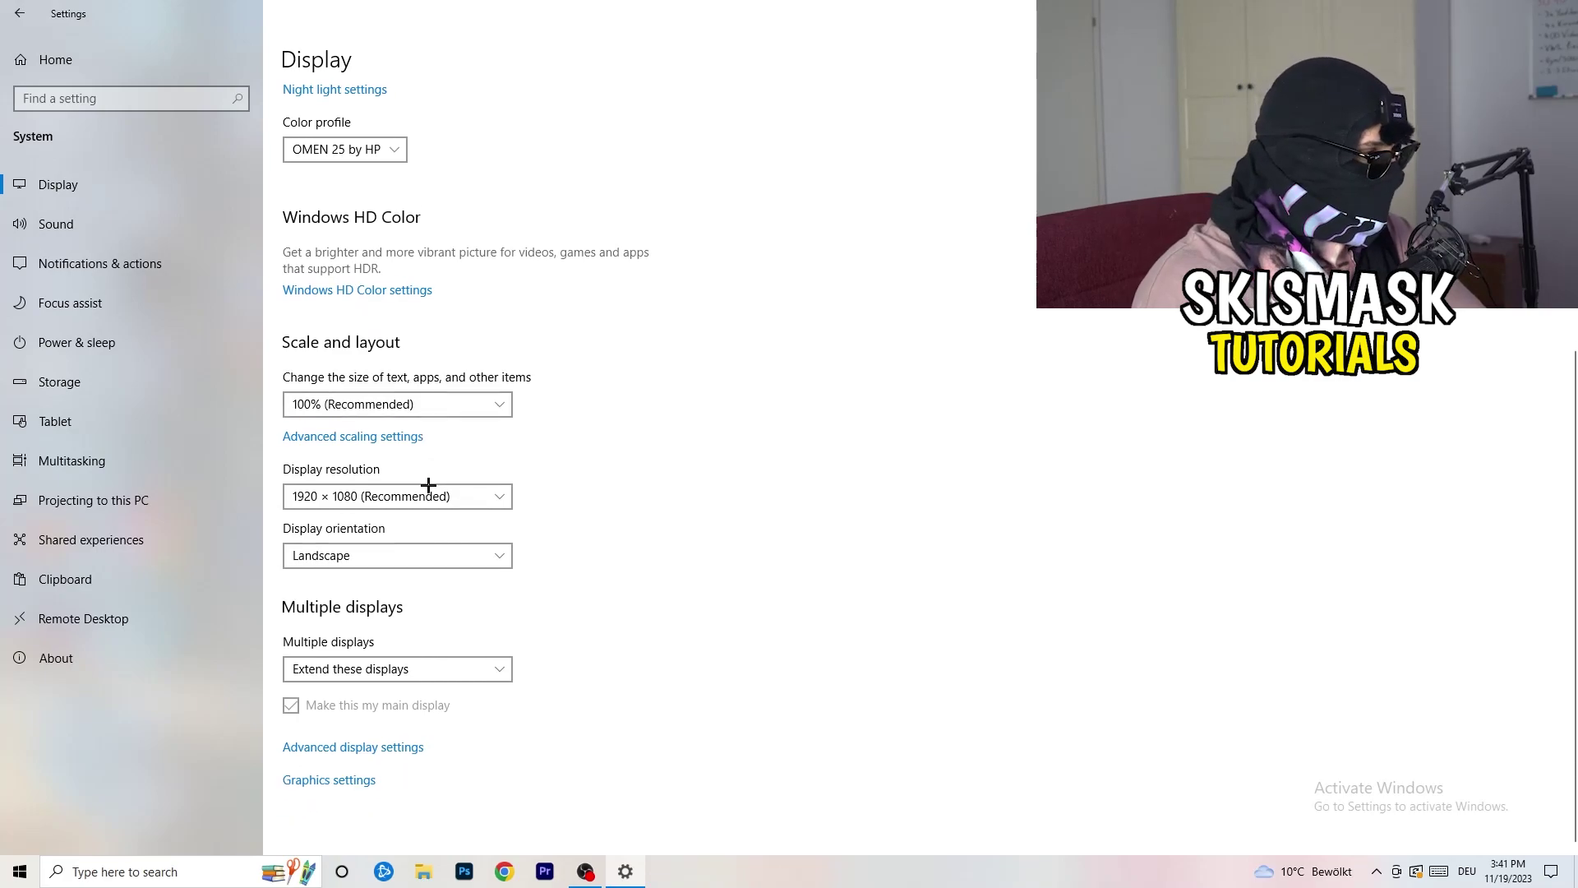
pyautogui.press('space')
pyautogui.click(722, 389)
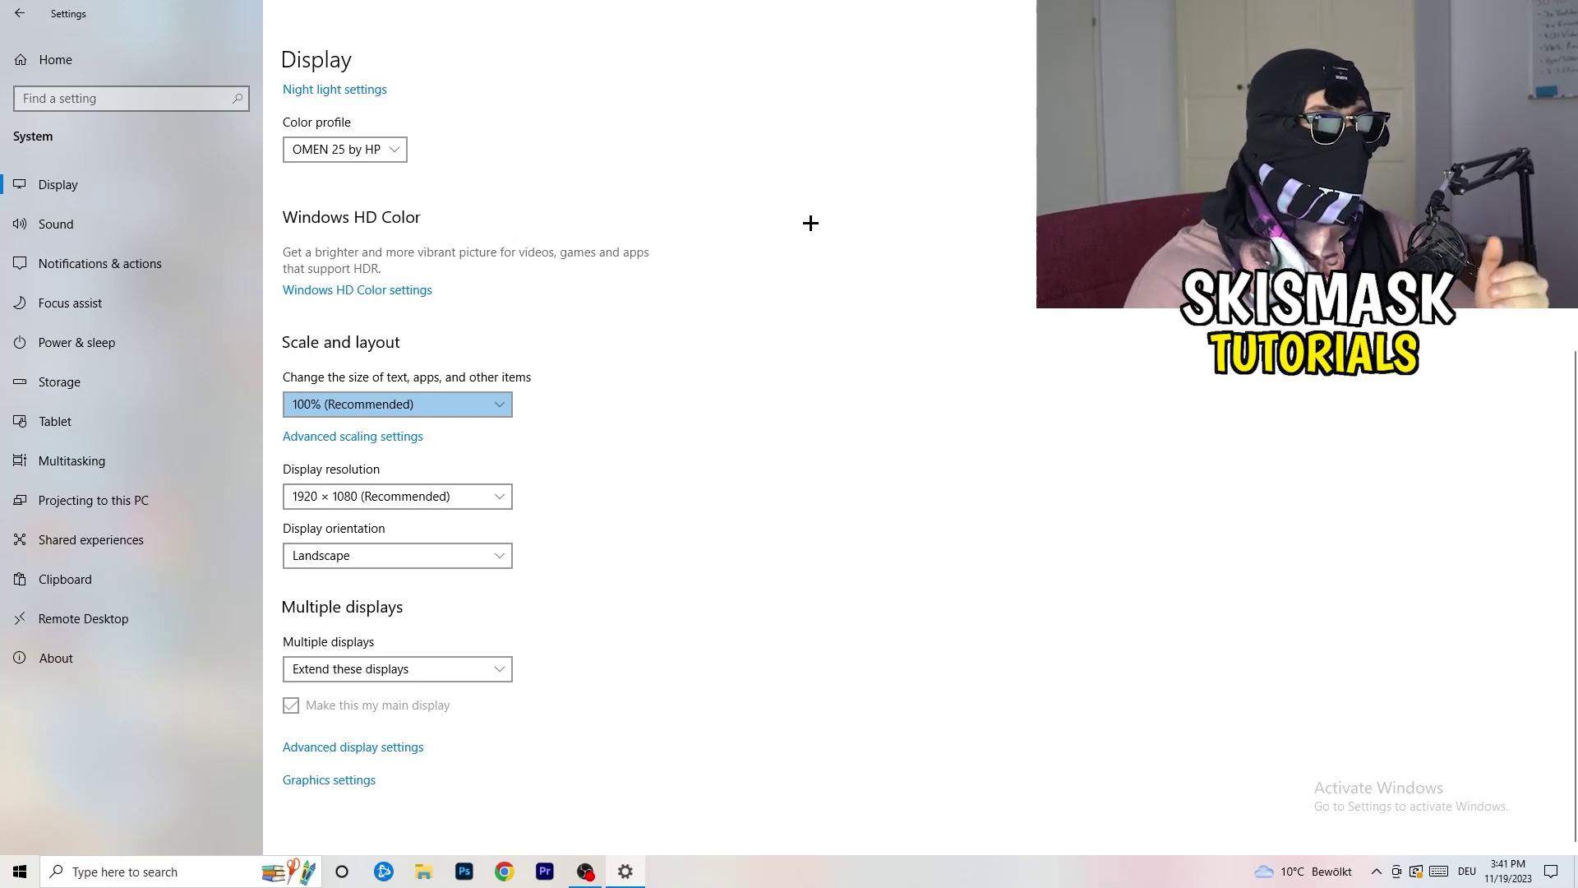
pyautogui.click(491, 493)
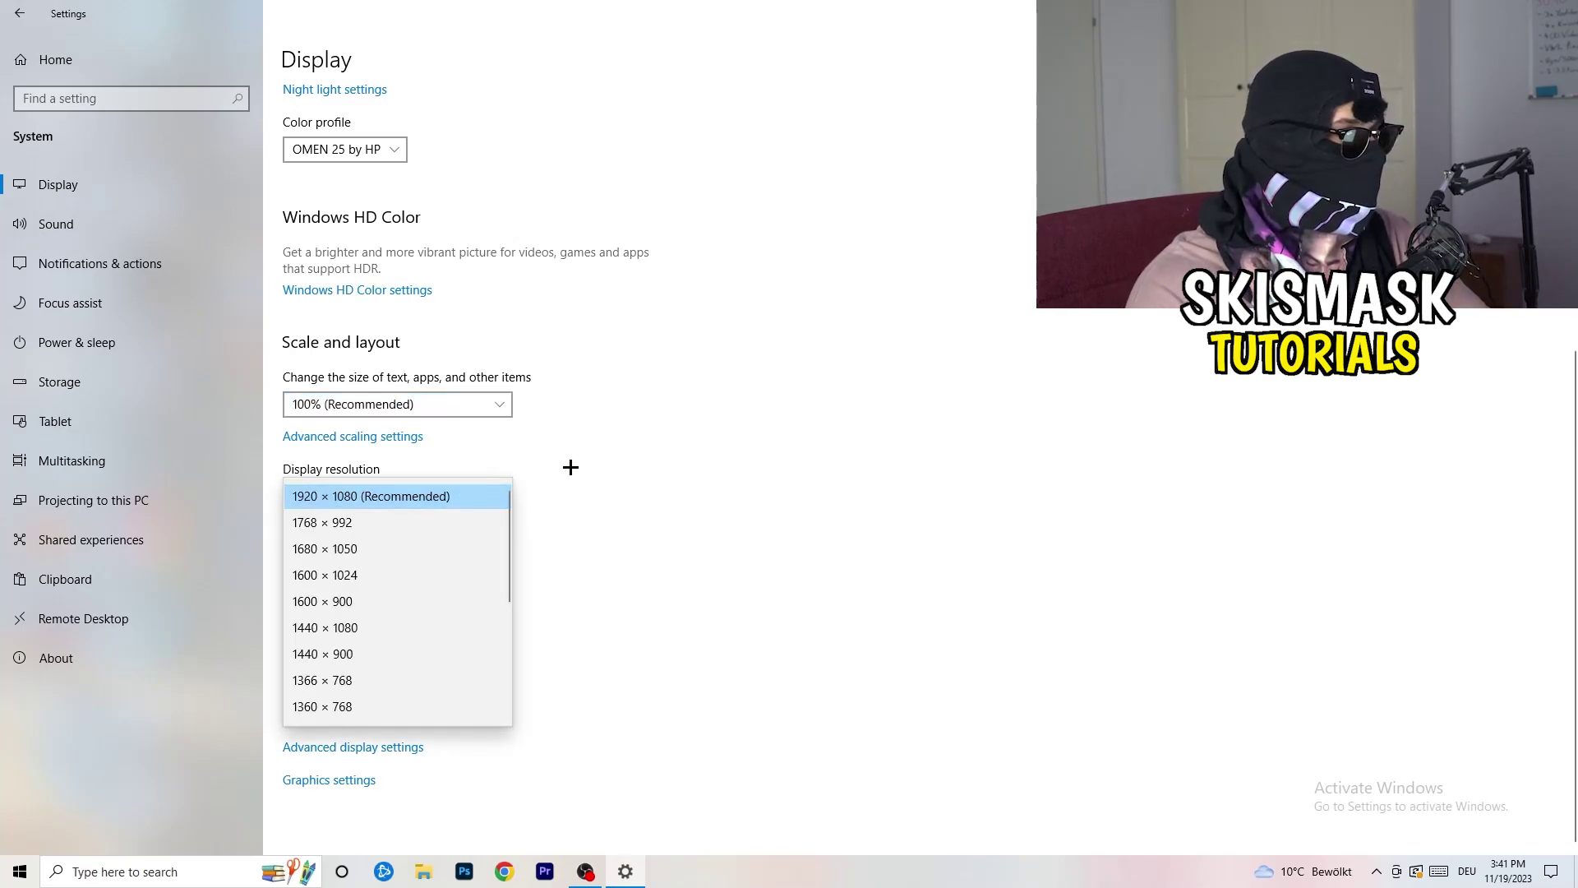
pyautogui.click(570, 468)
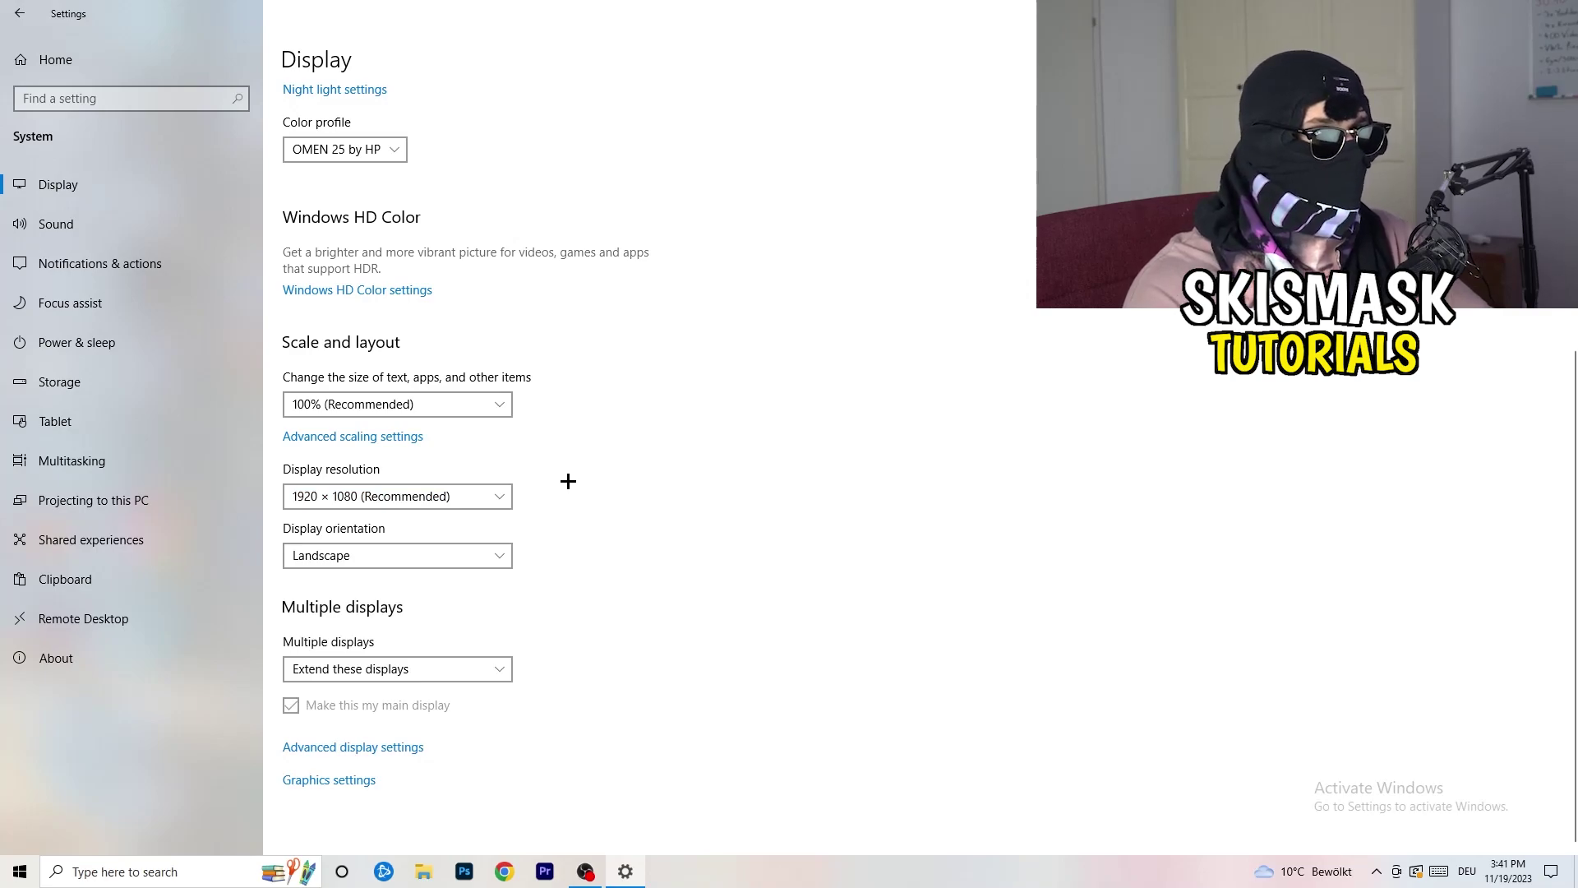
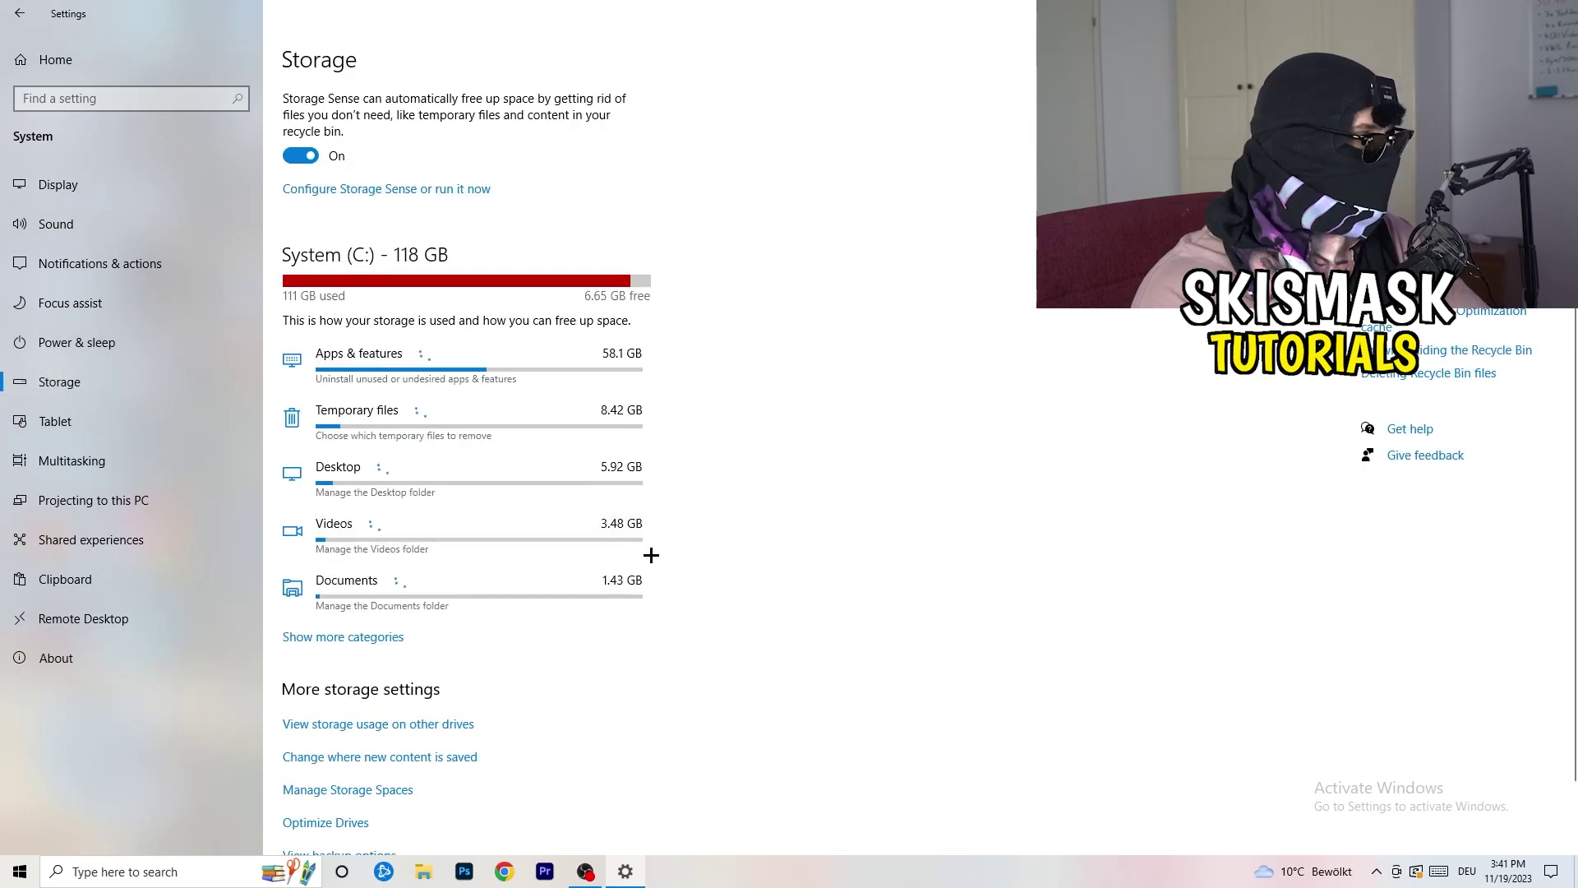
# - Open the Storage Sense configuration from the system storage settings
pyautogui.scroll(-1, 681, 531)
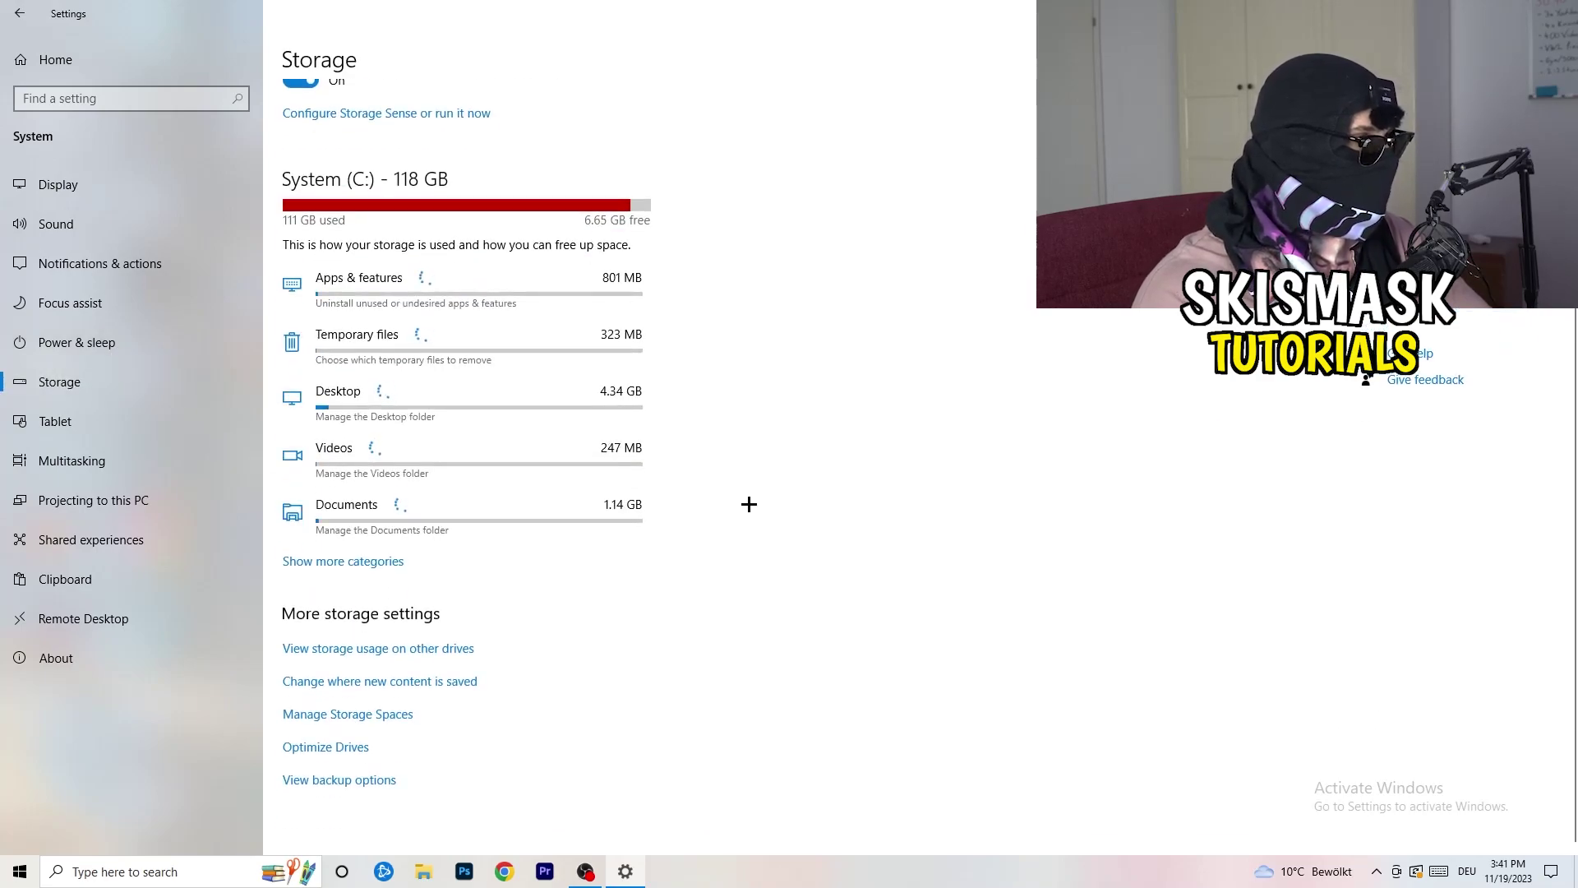
pyautogui.scroll(1, 744, 502)
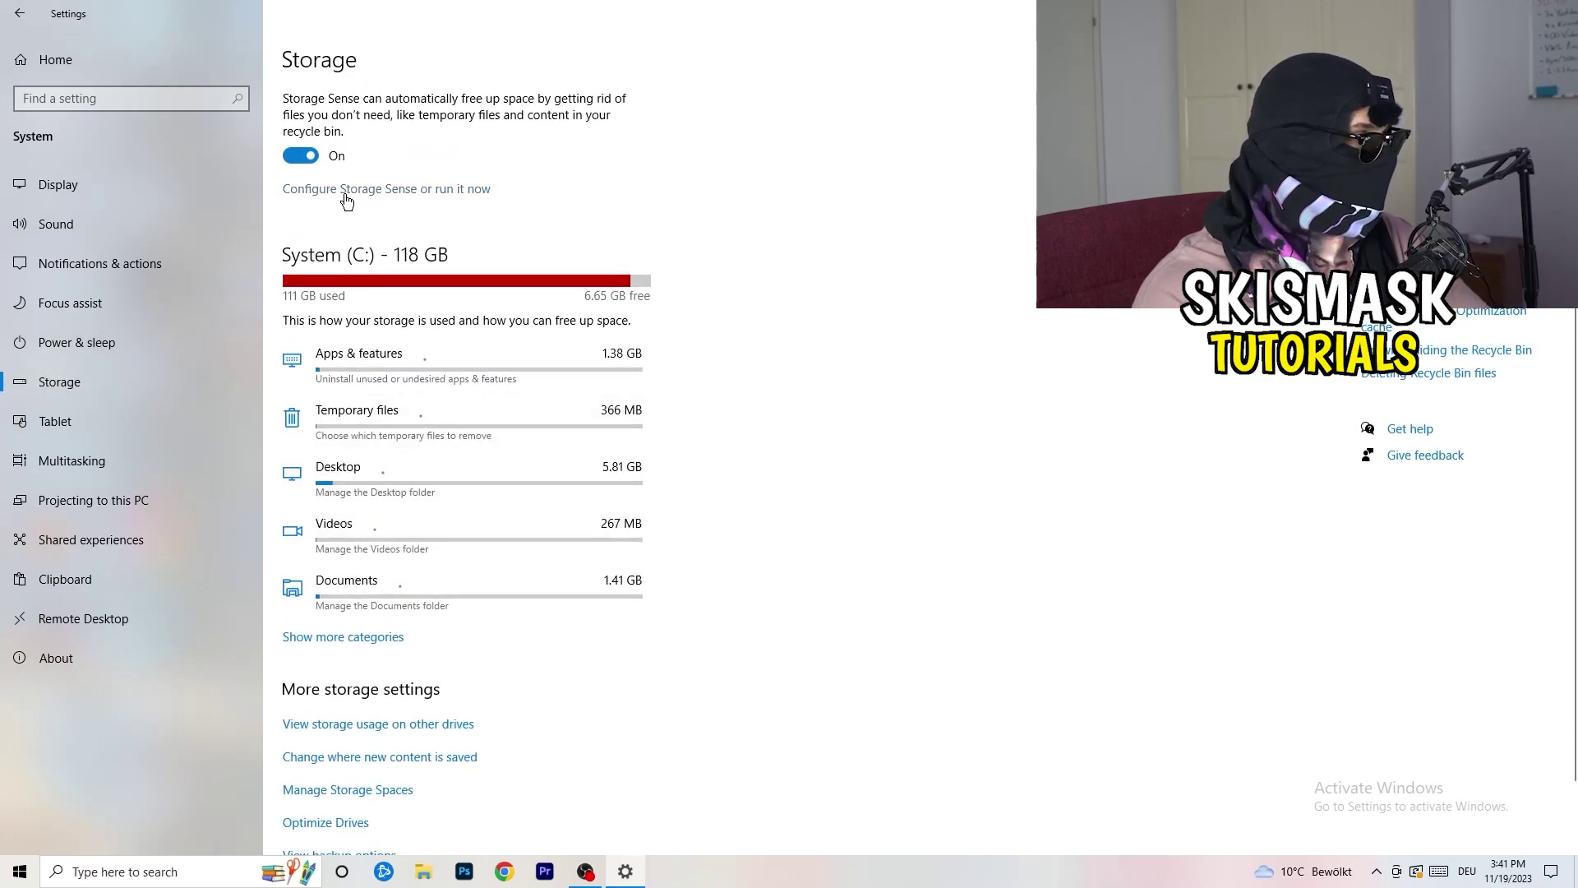
pyautogui.click(345, 196)
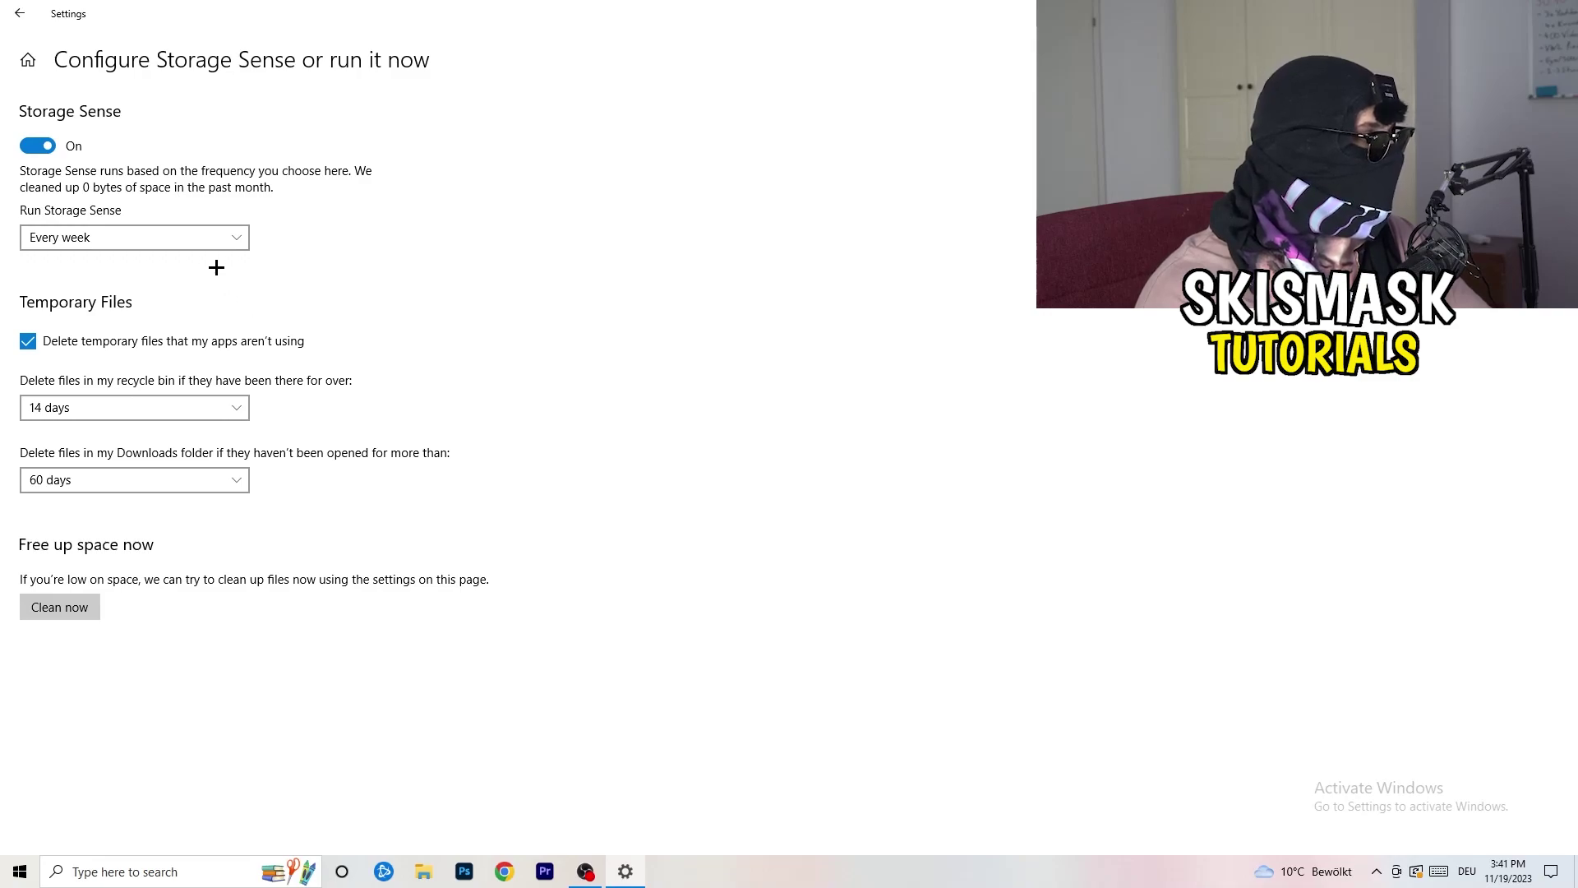
# - Set Storage Sense to run every week, disable deleting temporary files that apps aren't using, and keep the recycle bin limit at 14 days
pyautogui.click(62, 243)
pyautogui.click(73, 236)
pyautogui.click(161, 349)
pyautogui.click(141, 409)
pyautogui.click(111, 407)
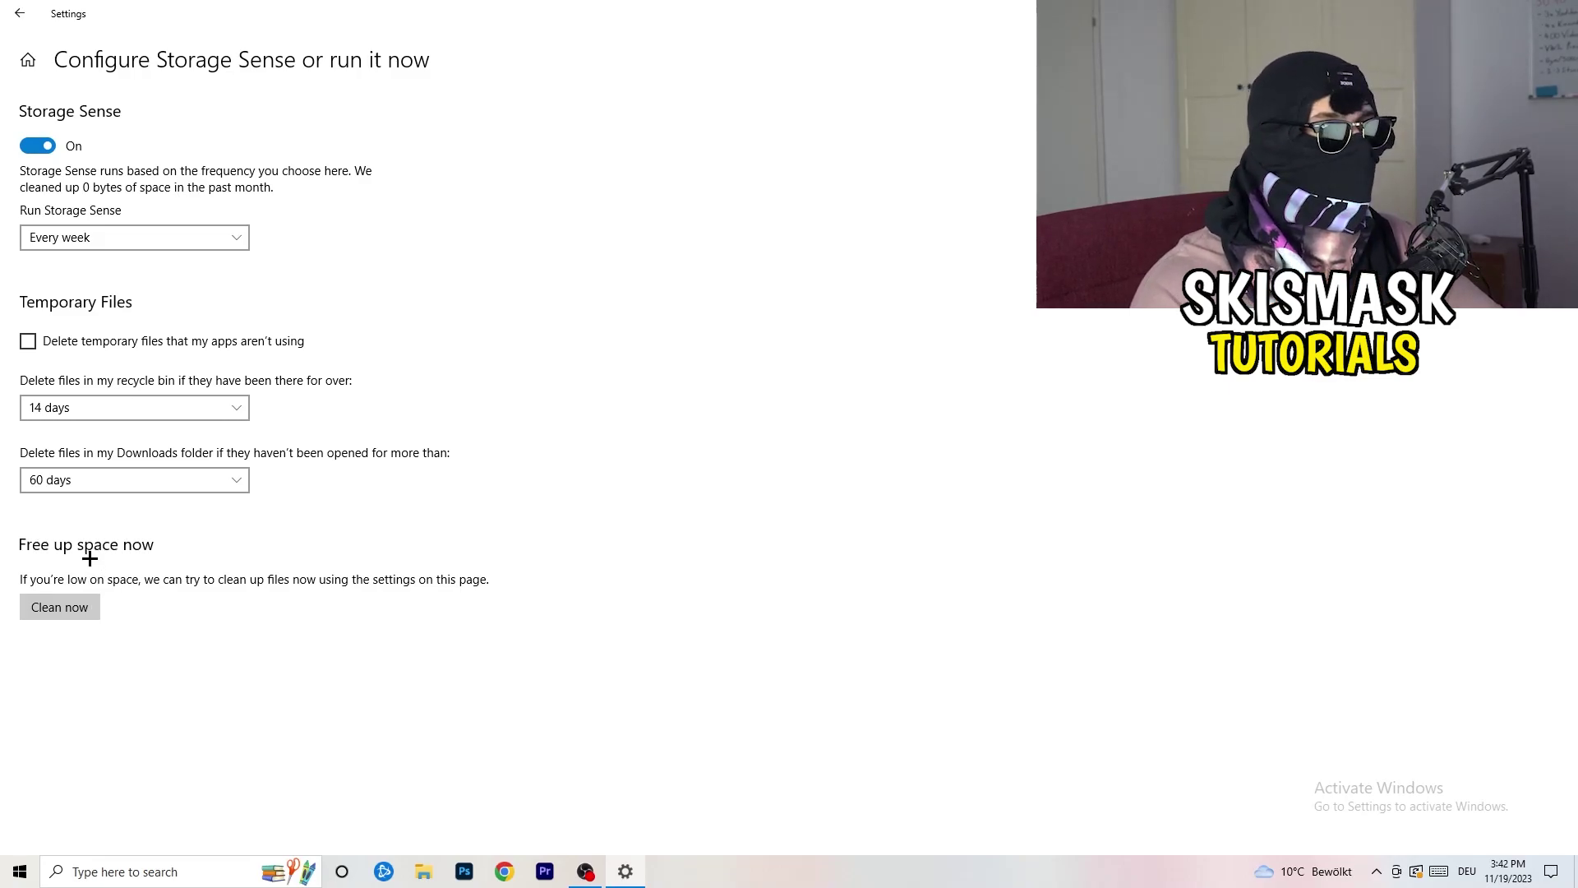
# - Check the available power plans, including the additional ones, through the power and sleep settings and close the settings windows
pyautogui.click(4, 23)
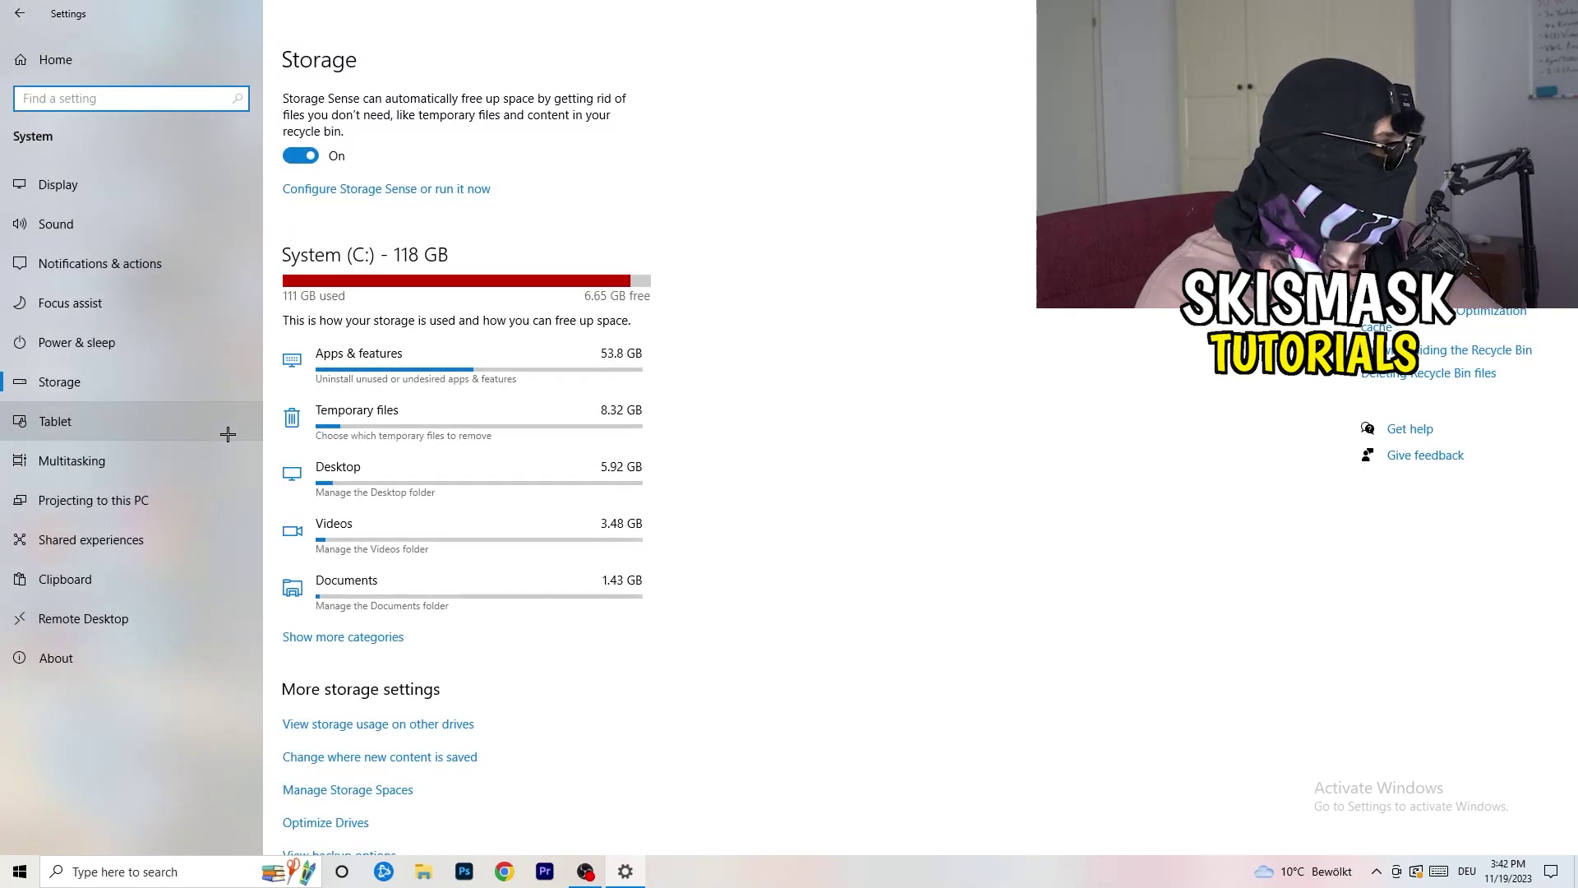
pyautogui.click(183, 349)
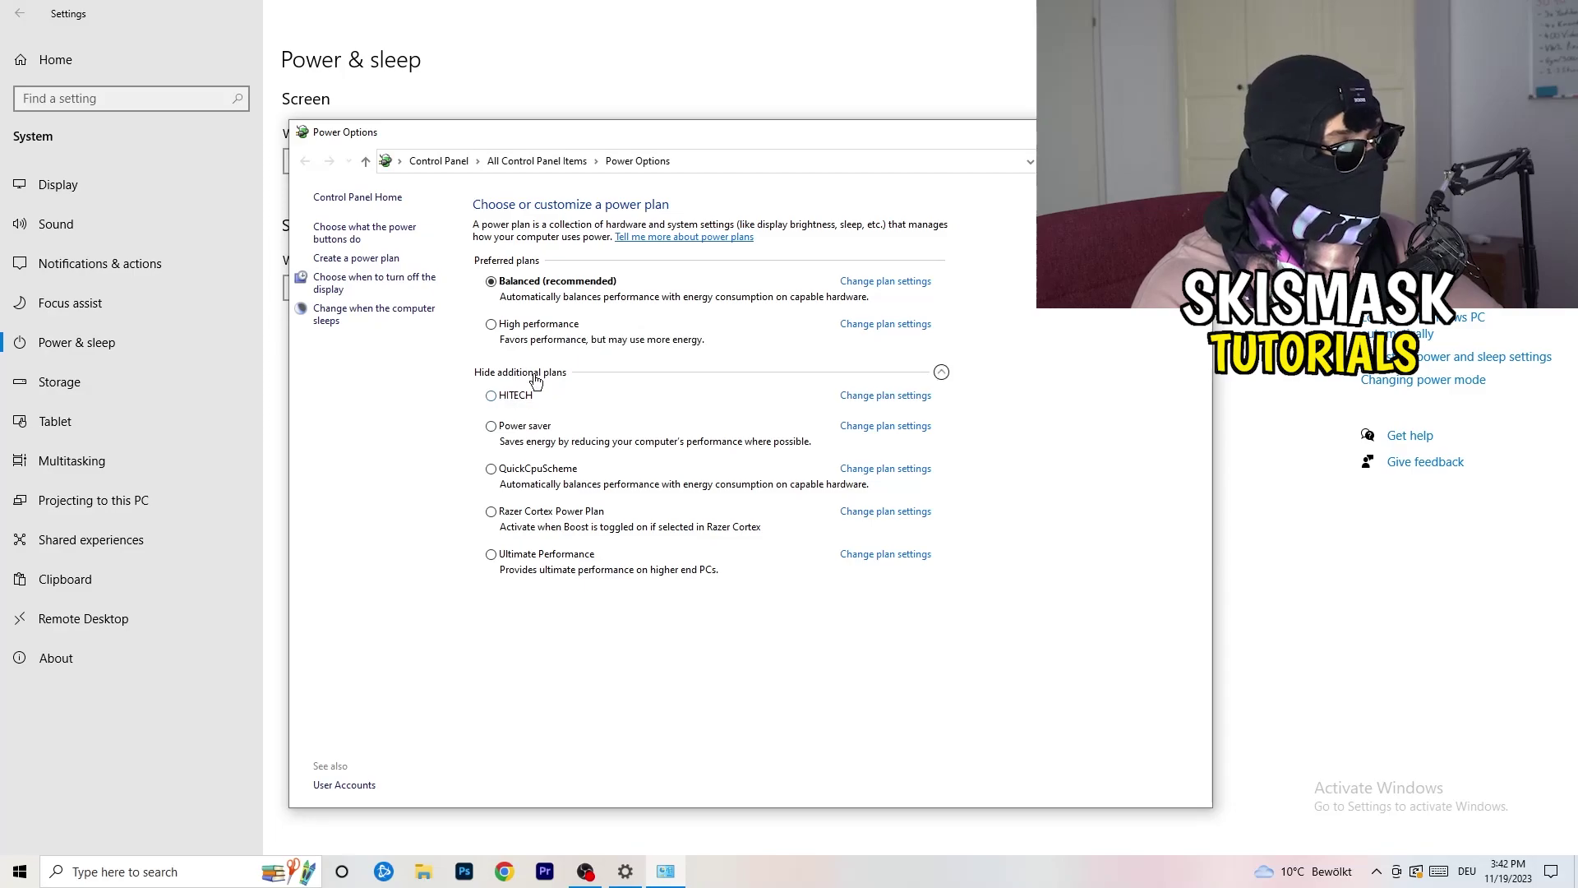
pyautogui.click(941, 372)
pyautogui.click(942, 372)
pyautogui.click(942, 373)
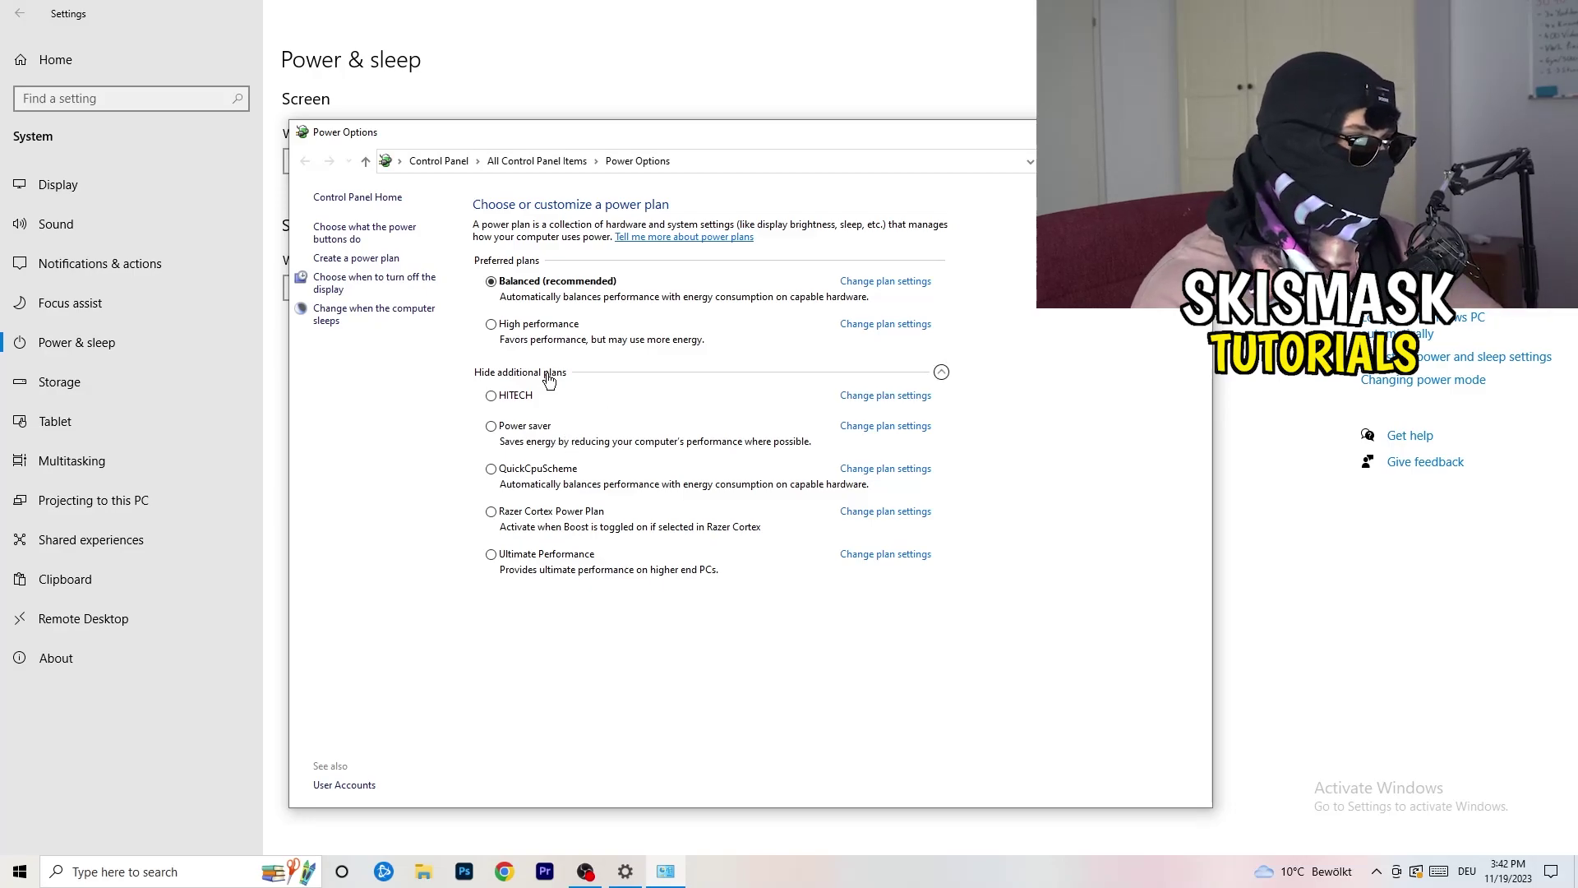
pyautogui.hotkey('alt', 'F4')
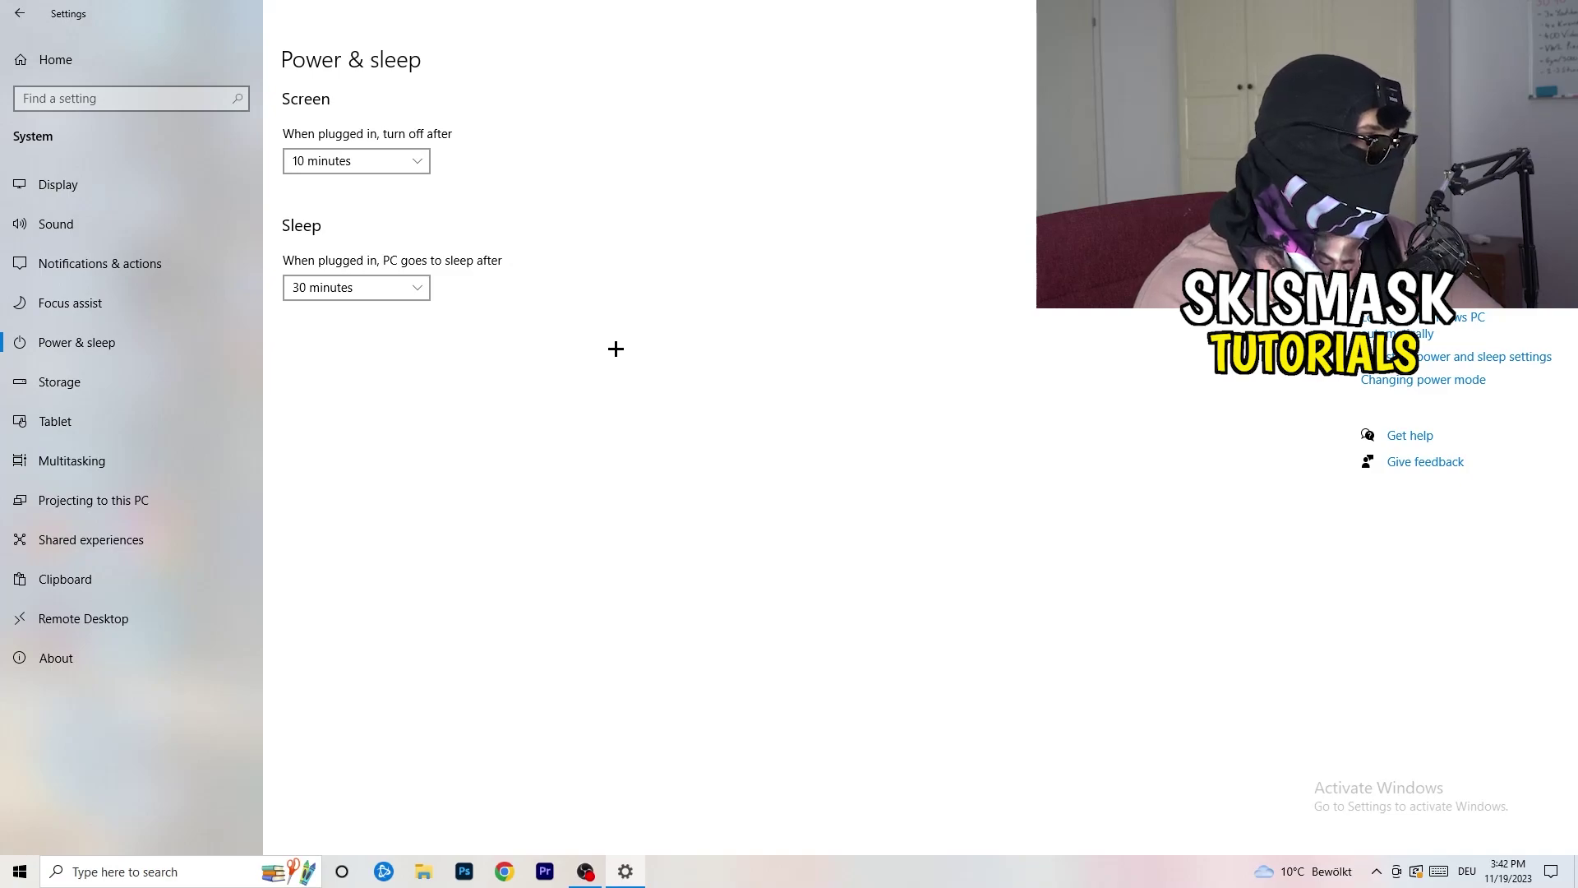
pyautogui.hotkey('alt', 'F4')
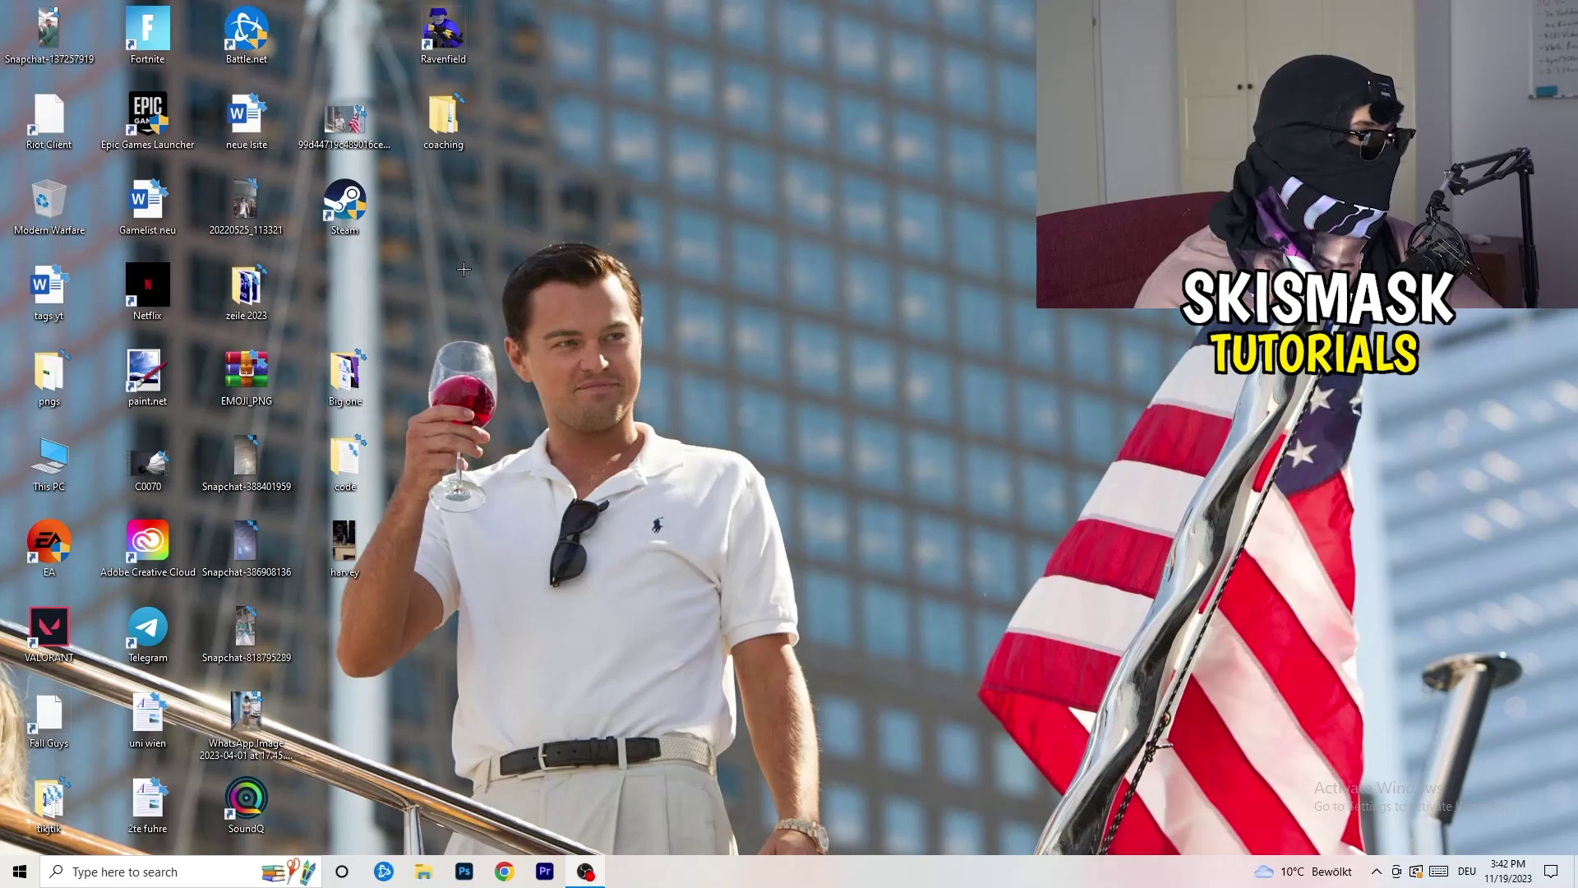
# - Move the Steam shortcut to a free area of the desktop and open its compatibility properties
pyautogui.moveTo(344, 205); pyautogui.dragTo(802, 303)
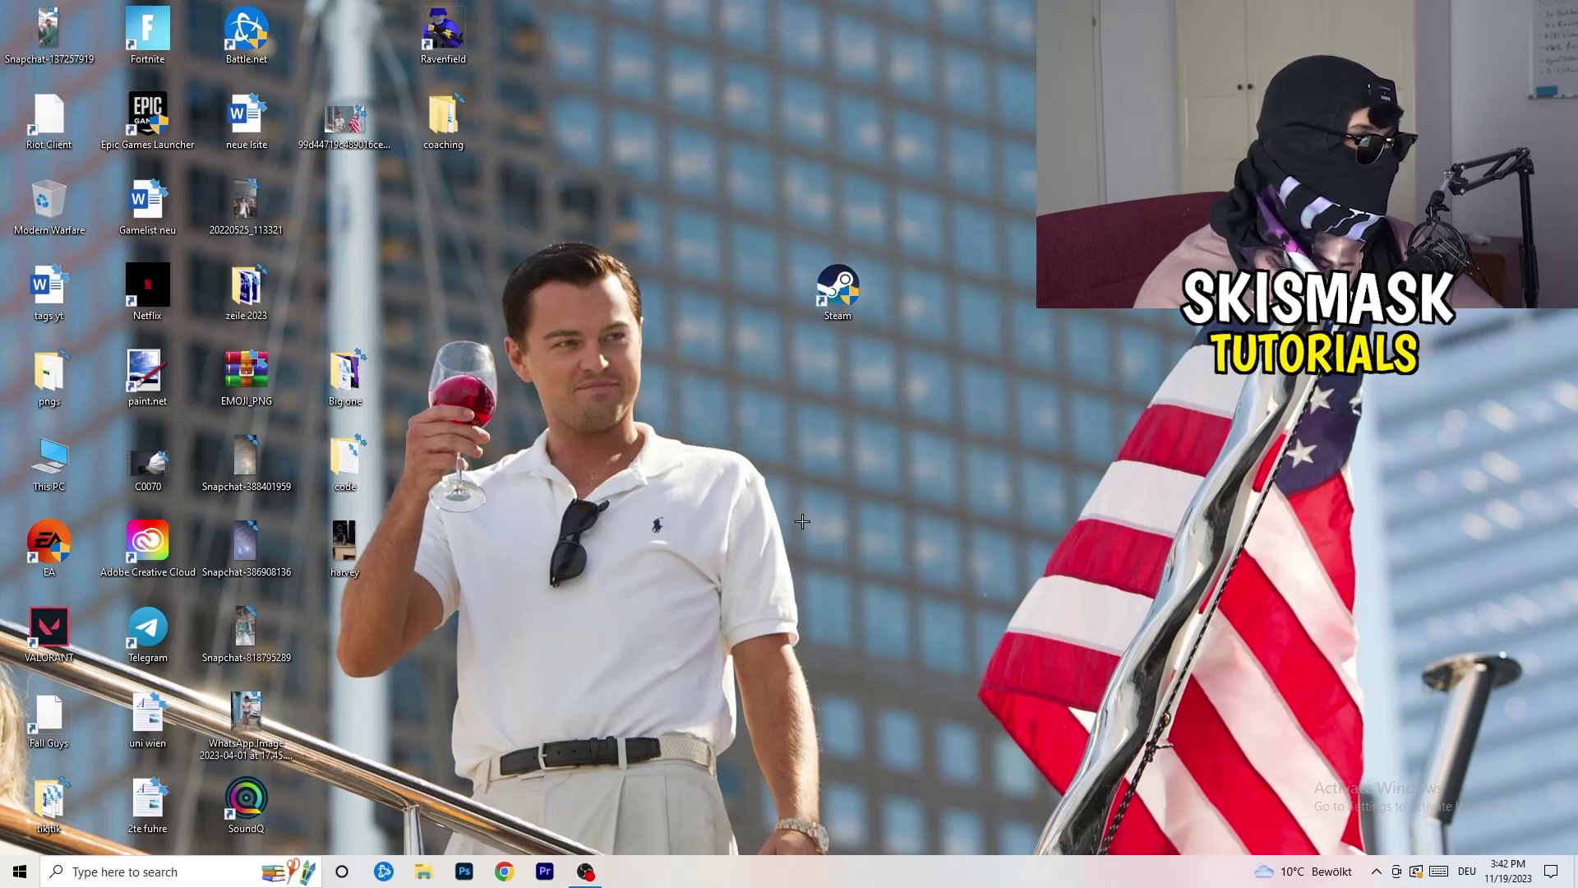
pyautogui.rightClick(825, 293)
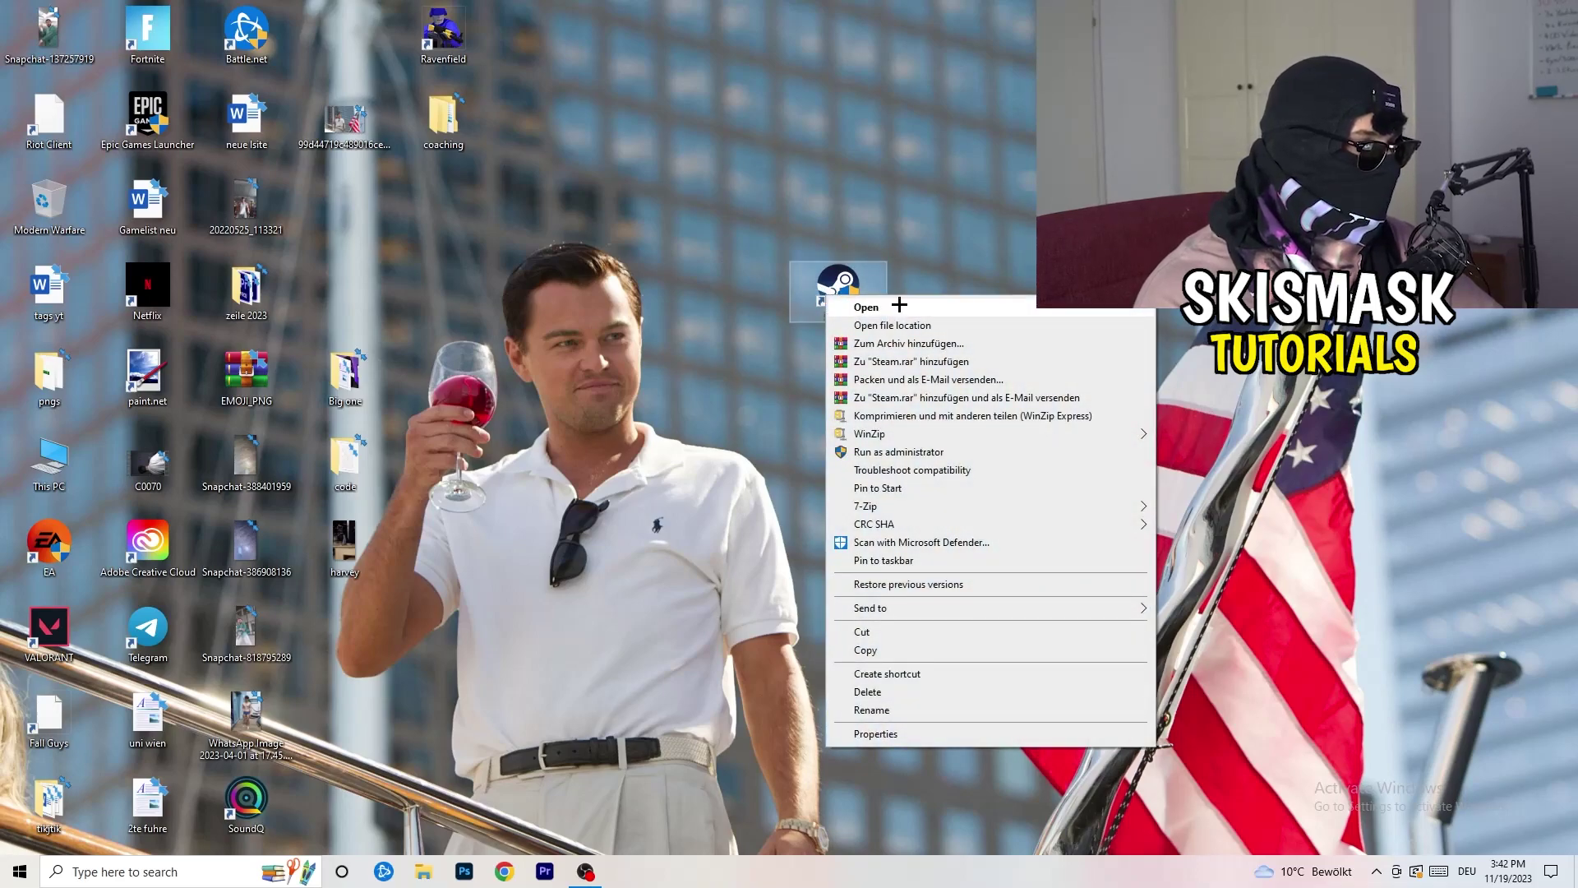
pyautogui.click(904, 734)
pyautogui.moveTo(926, 298); pyautogui.dragTo(769, 233)
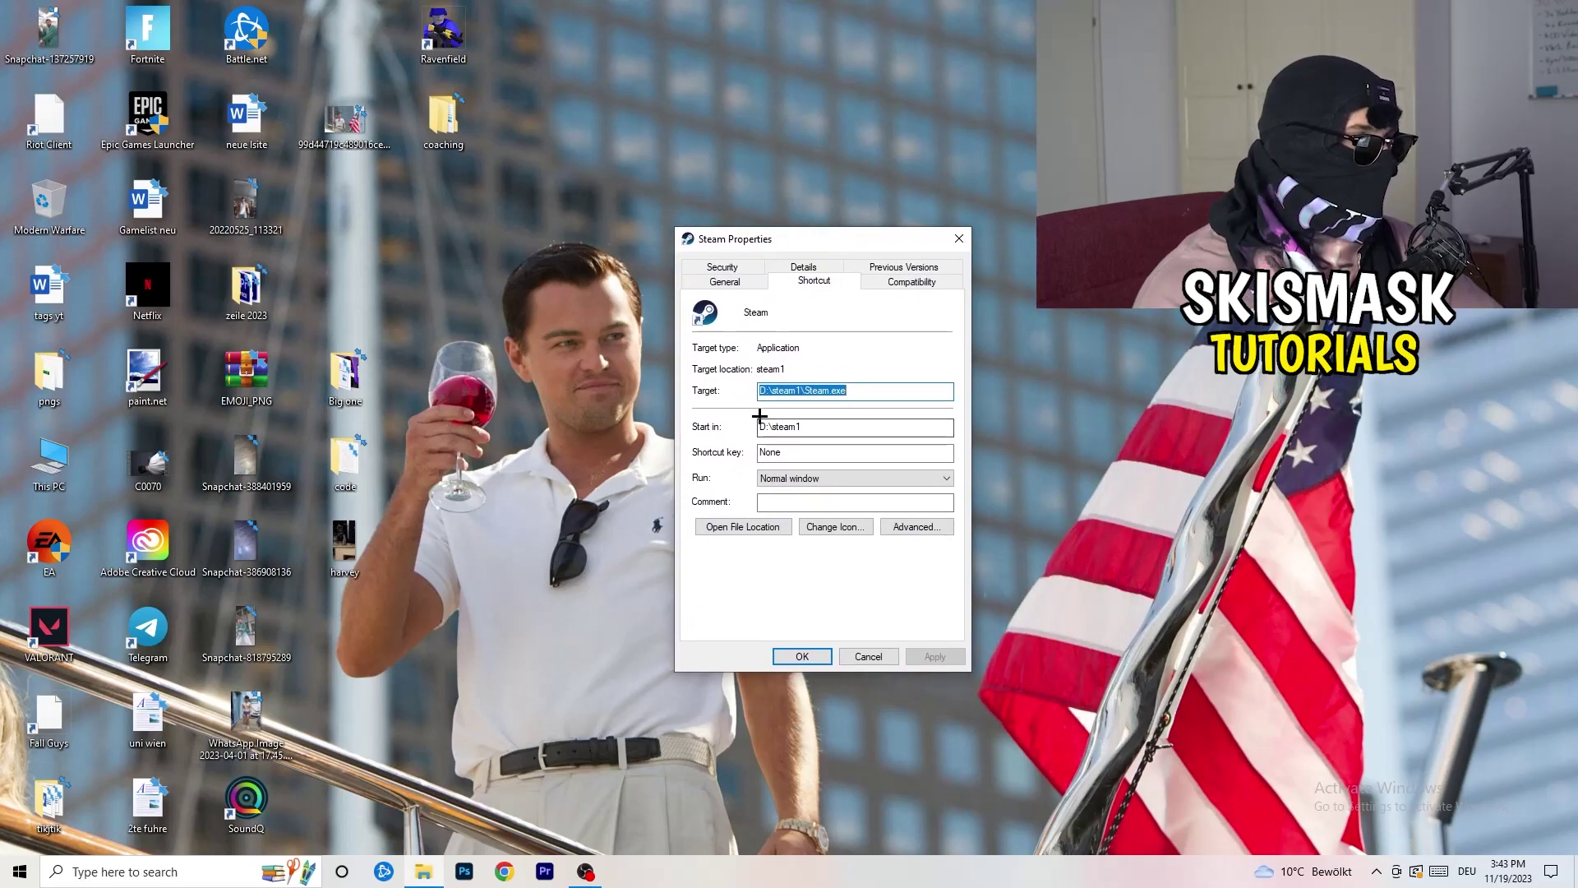
pyautogui.click(929, 283)
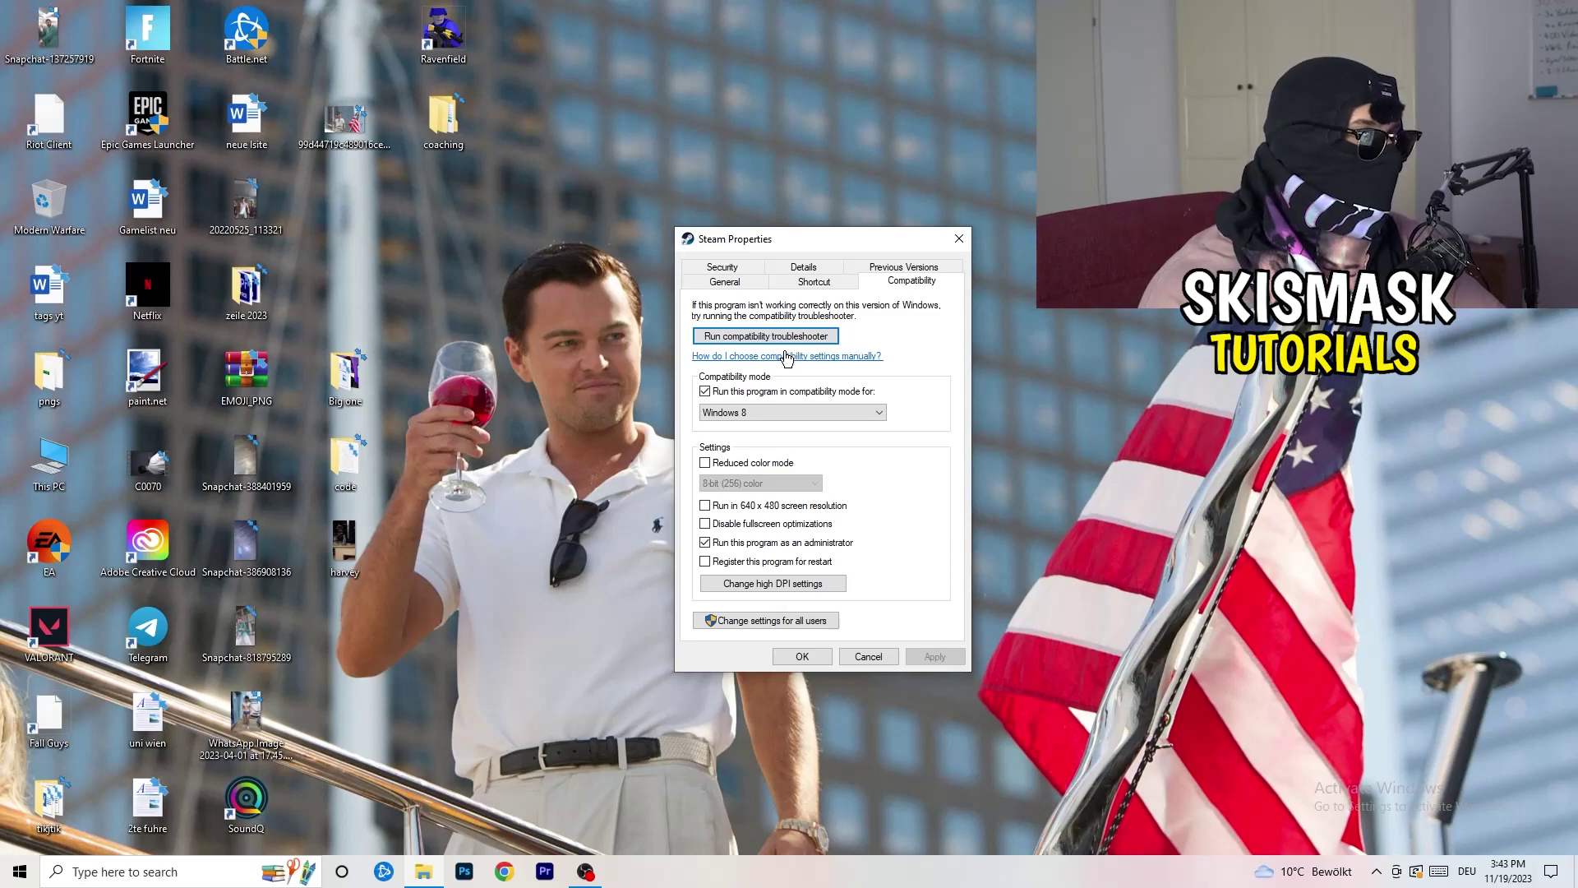
# - Set Steam to run in compatibility mode for Windows 8 and apply the shortcut's compatibility settings
pyautogui.click(864, 391)
pyautogui.click(723, 397)
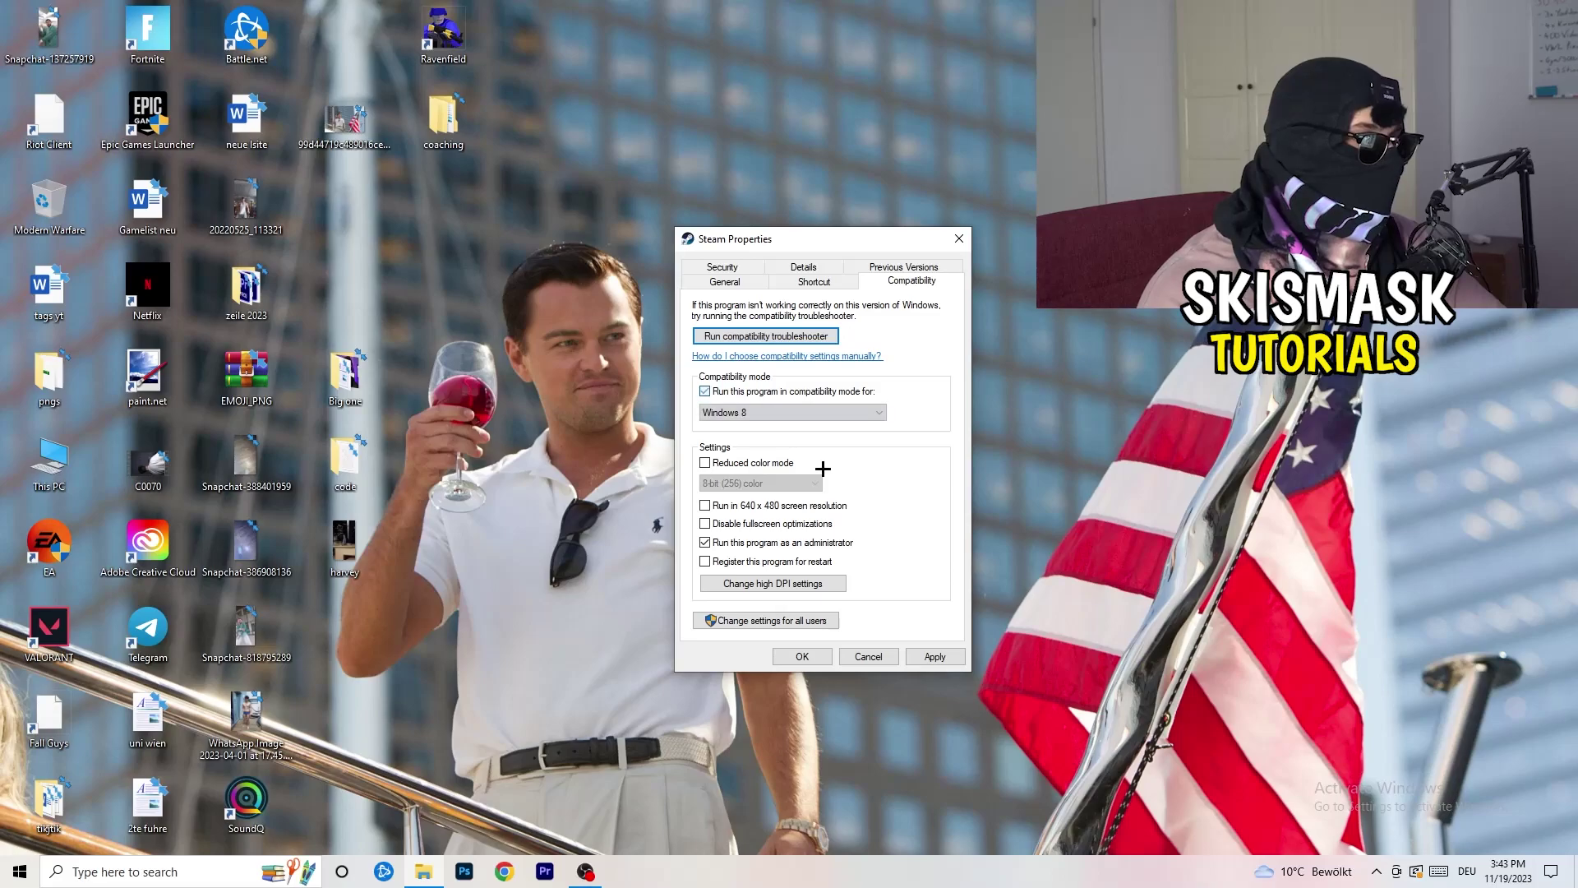
pyautogui.click(776, 413)
pyautogui.click(938, 358)
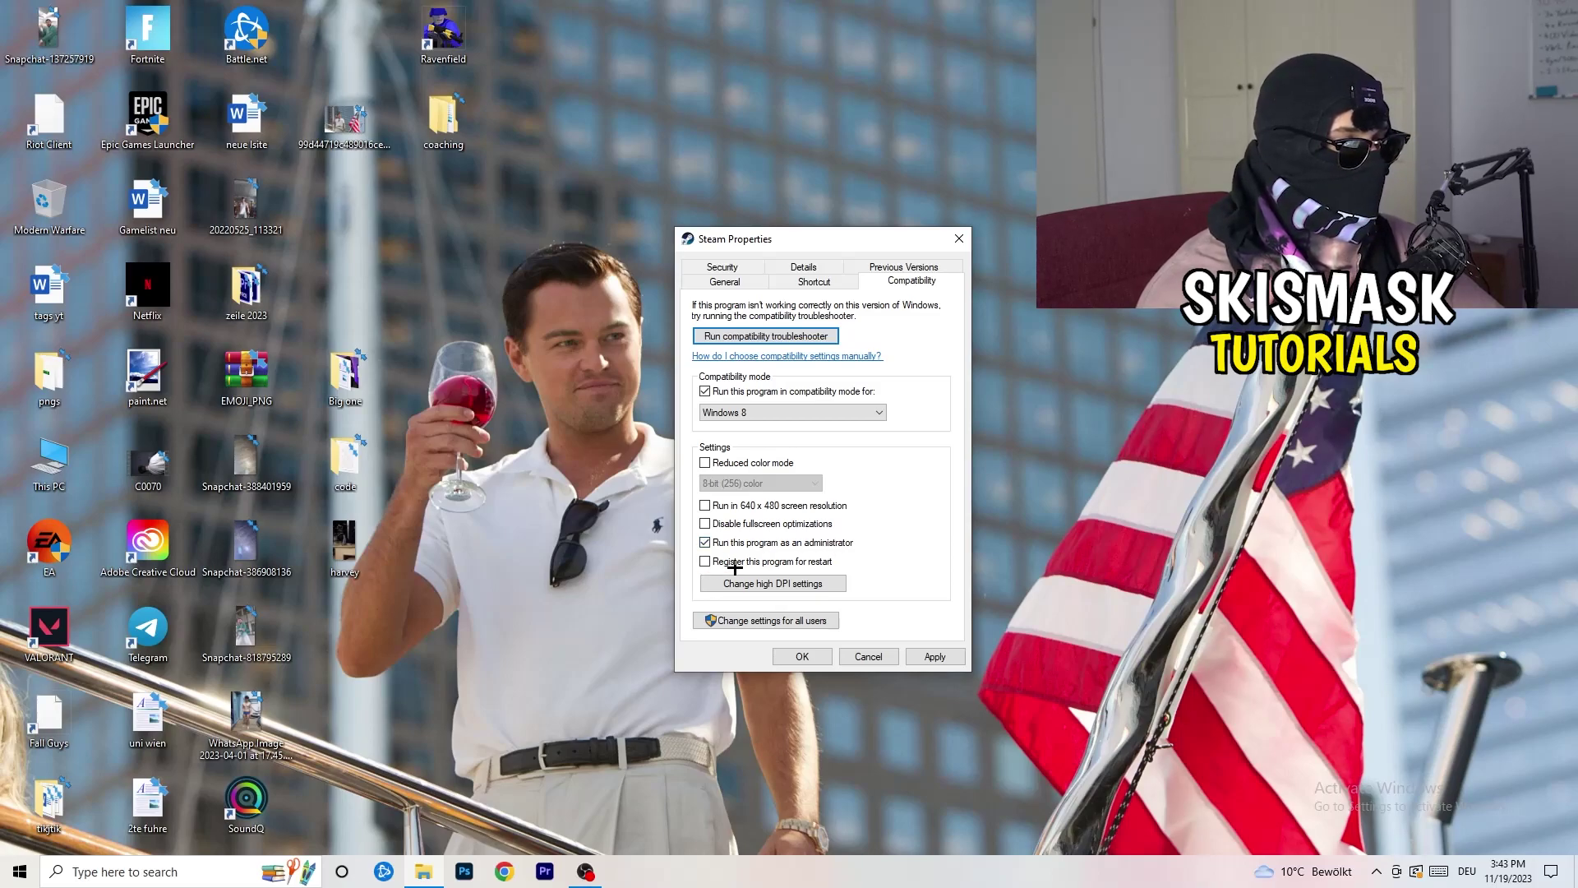
pyautogui.click(924, 656)
pyautogui.click(810, 656)
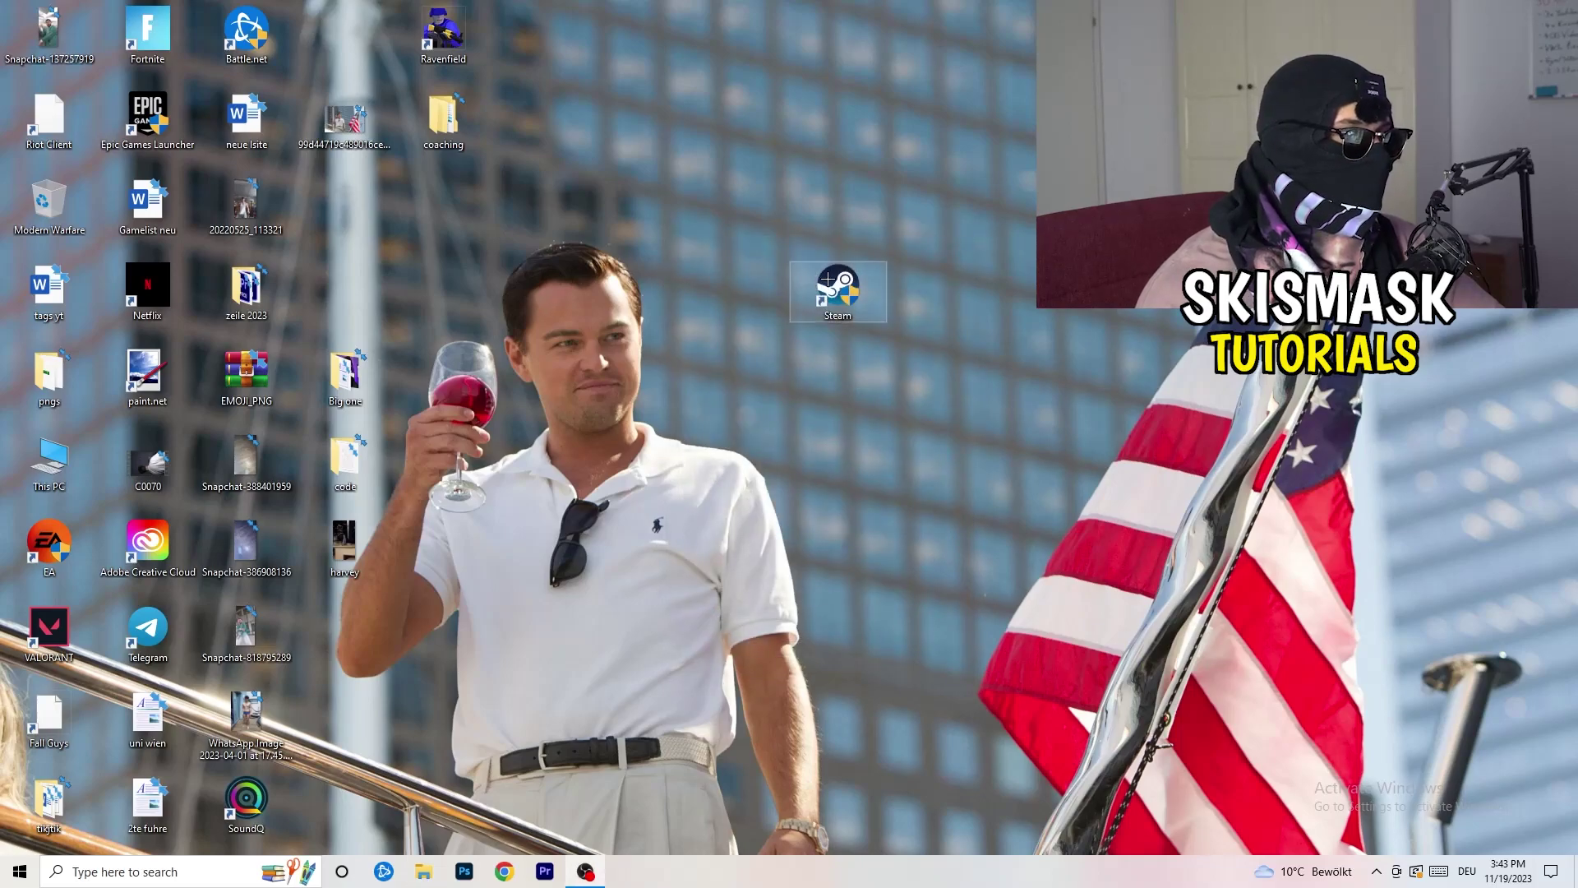
# - Return the Steam shortcut to its original place among the other desktop icons
pyautogui.moveTo(828, 281); pyautogui.dragTo(760, 306)
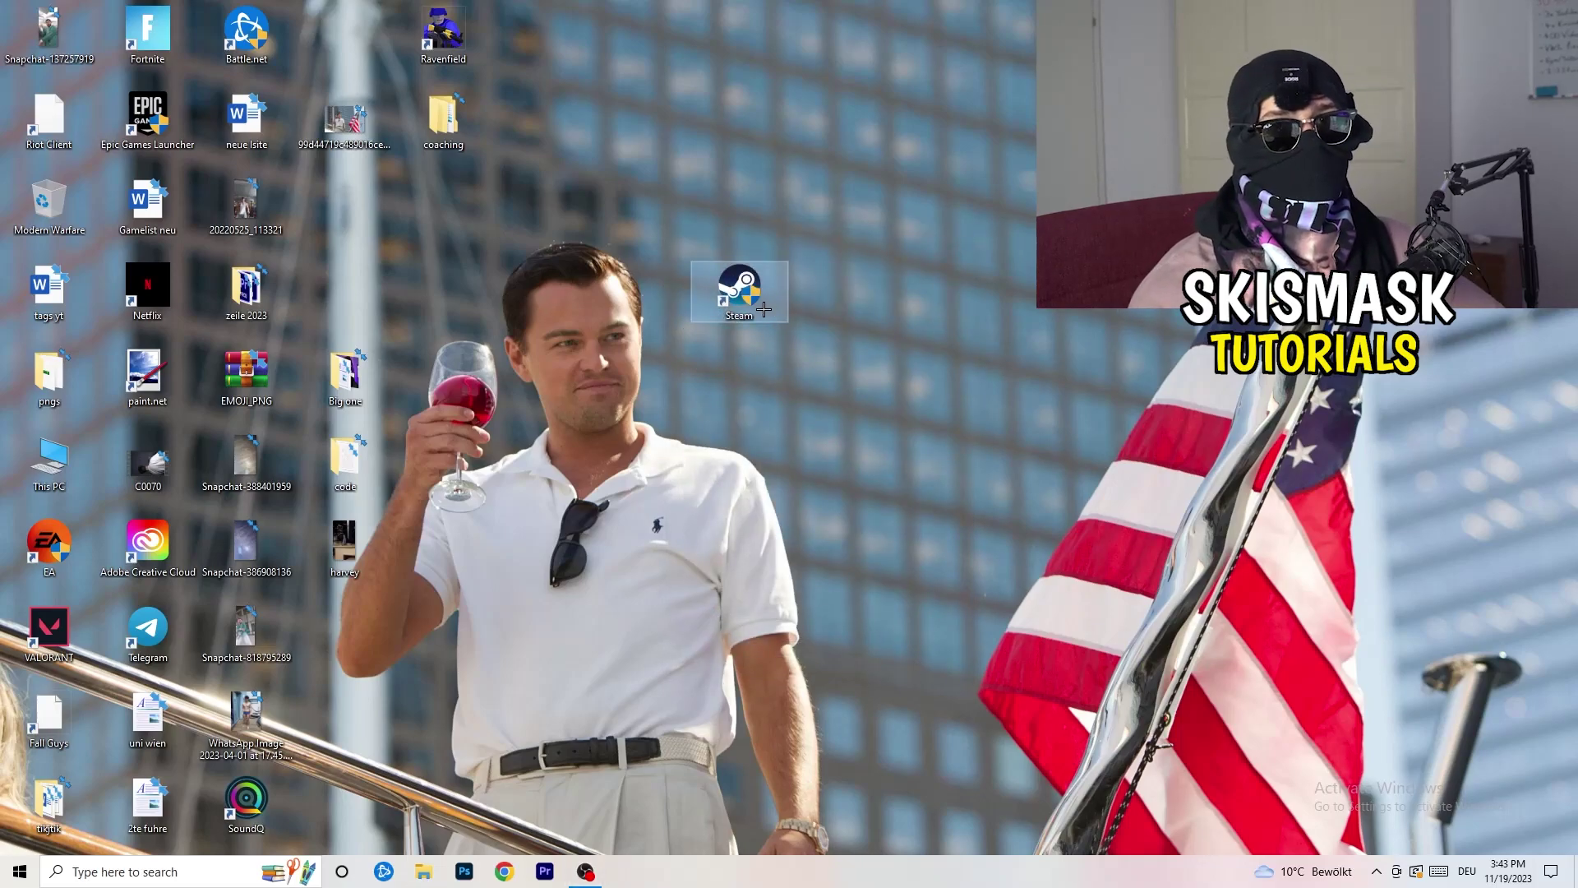
pyautogui.moveTo(710, 271); pyautogui.dragTo(907, 261)
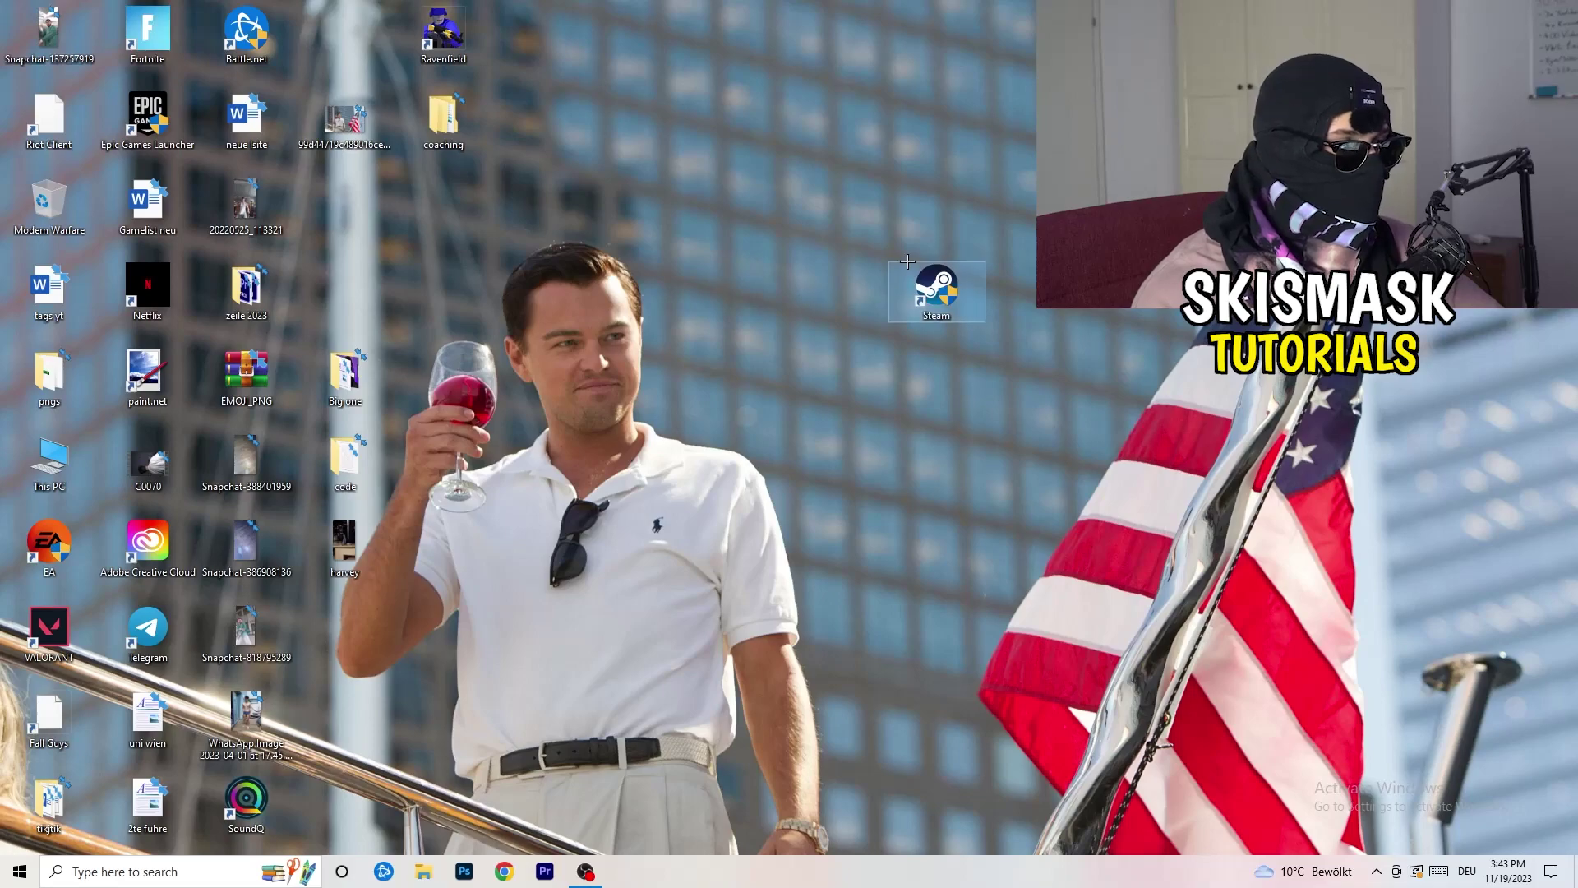
pyautogui.click(943, 433)
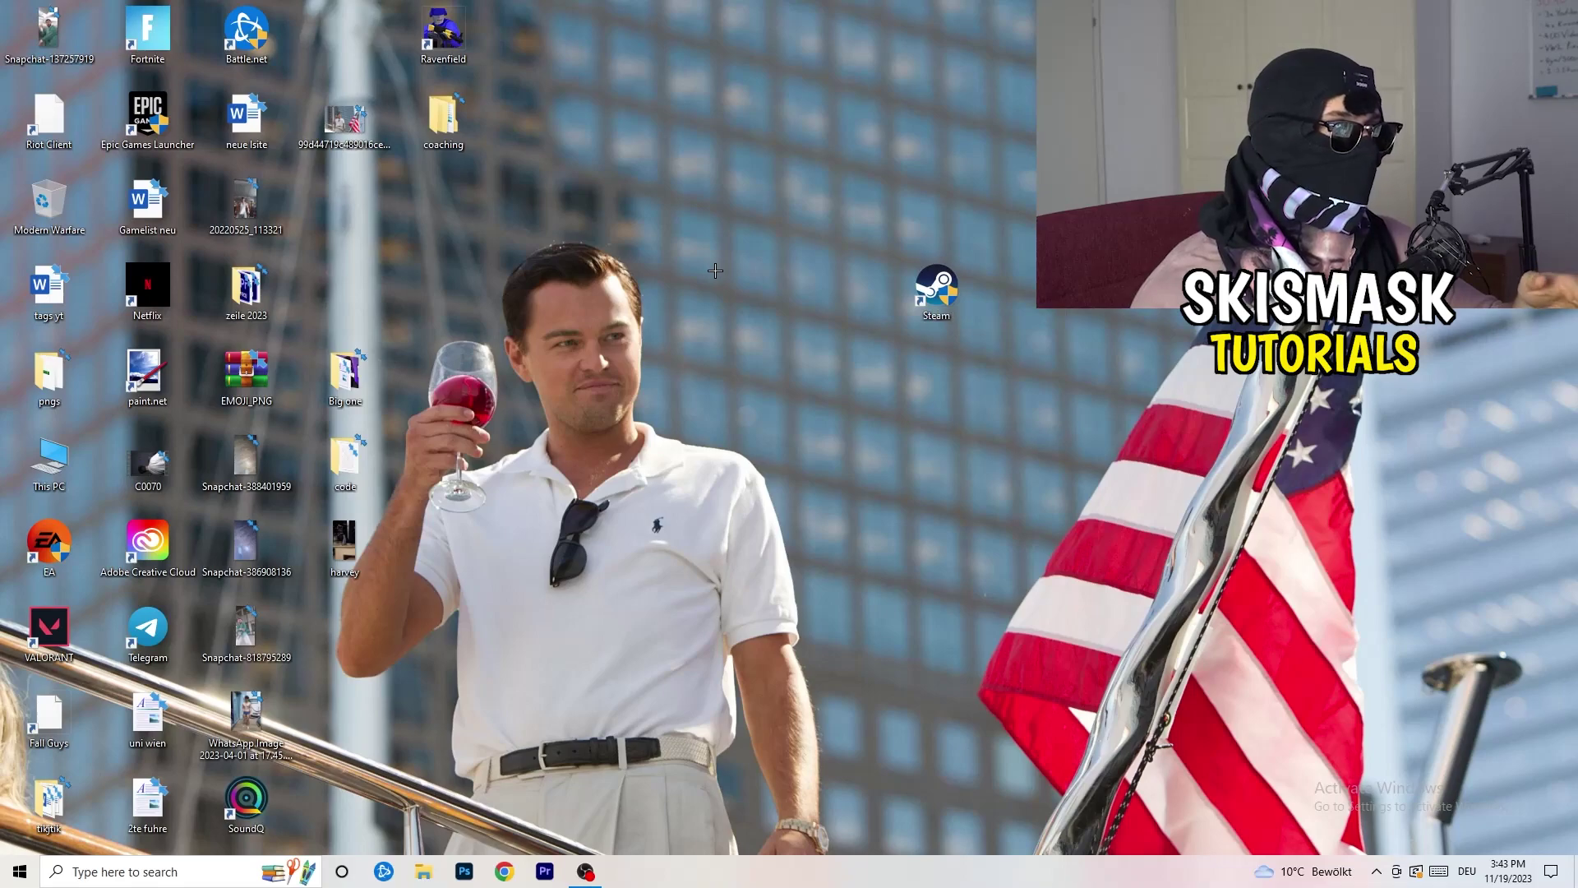
pyautogui.rightClick(935, 287)
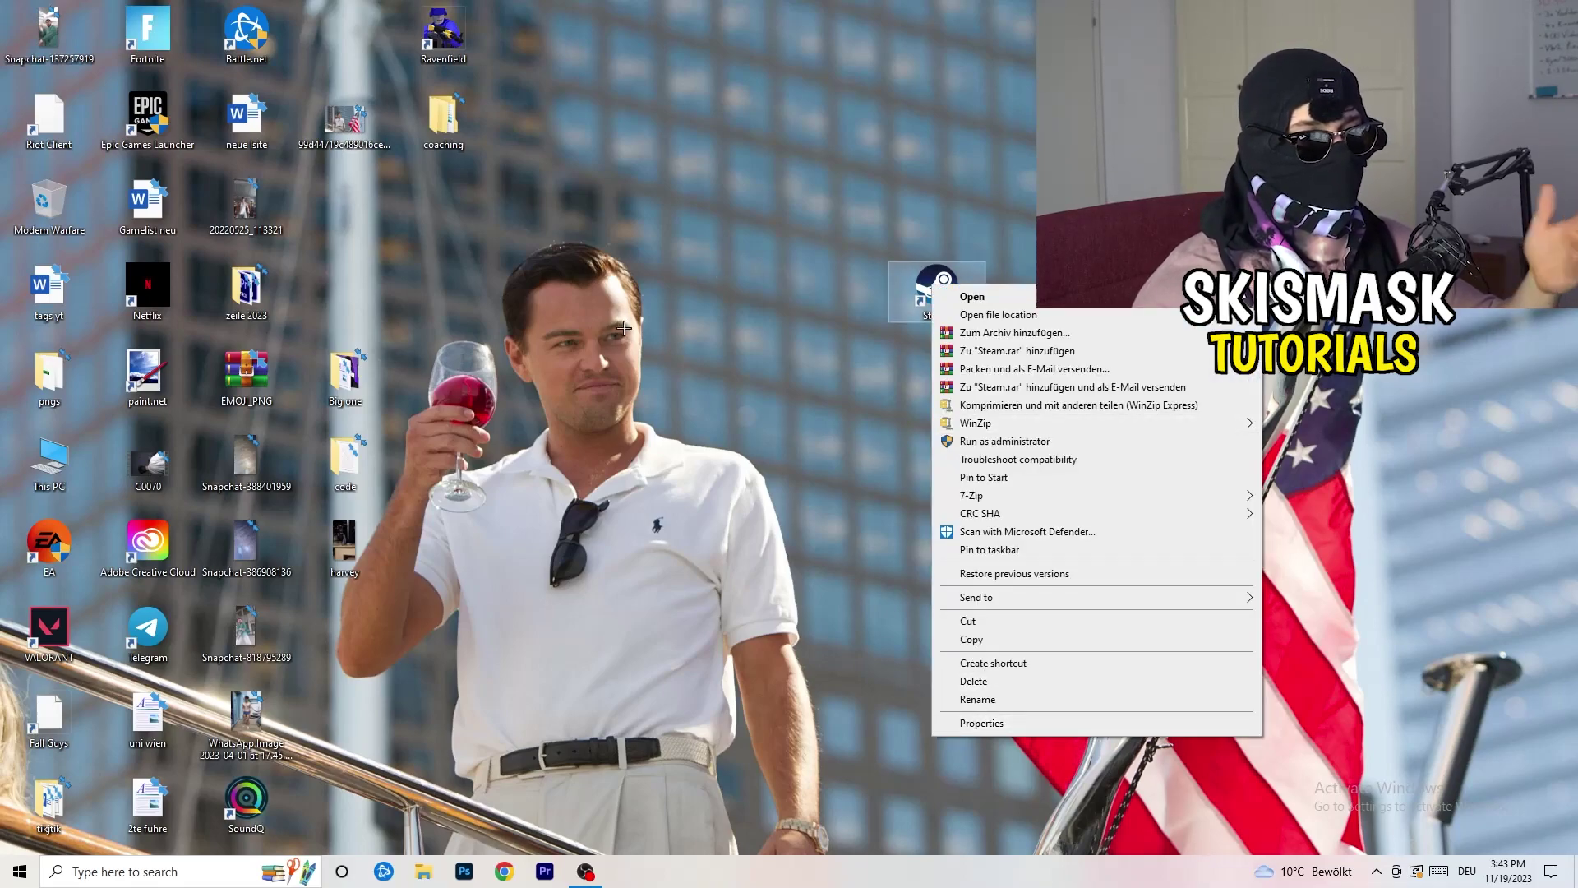
pyautogui.click(749, 350)
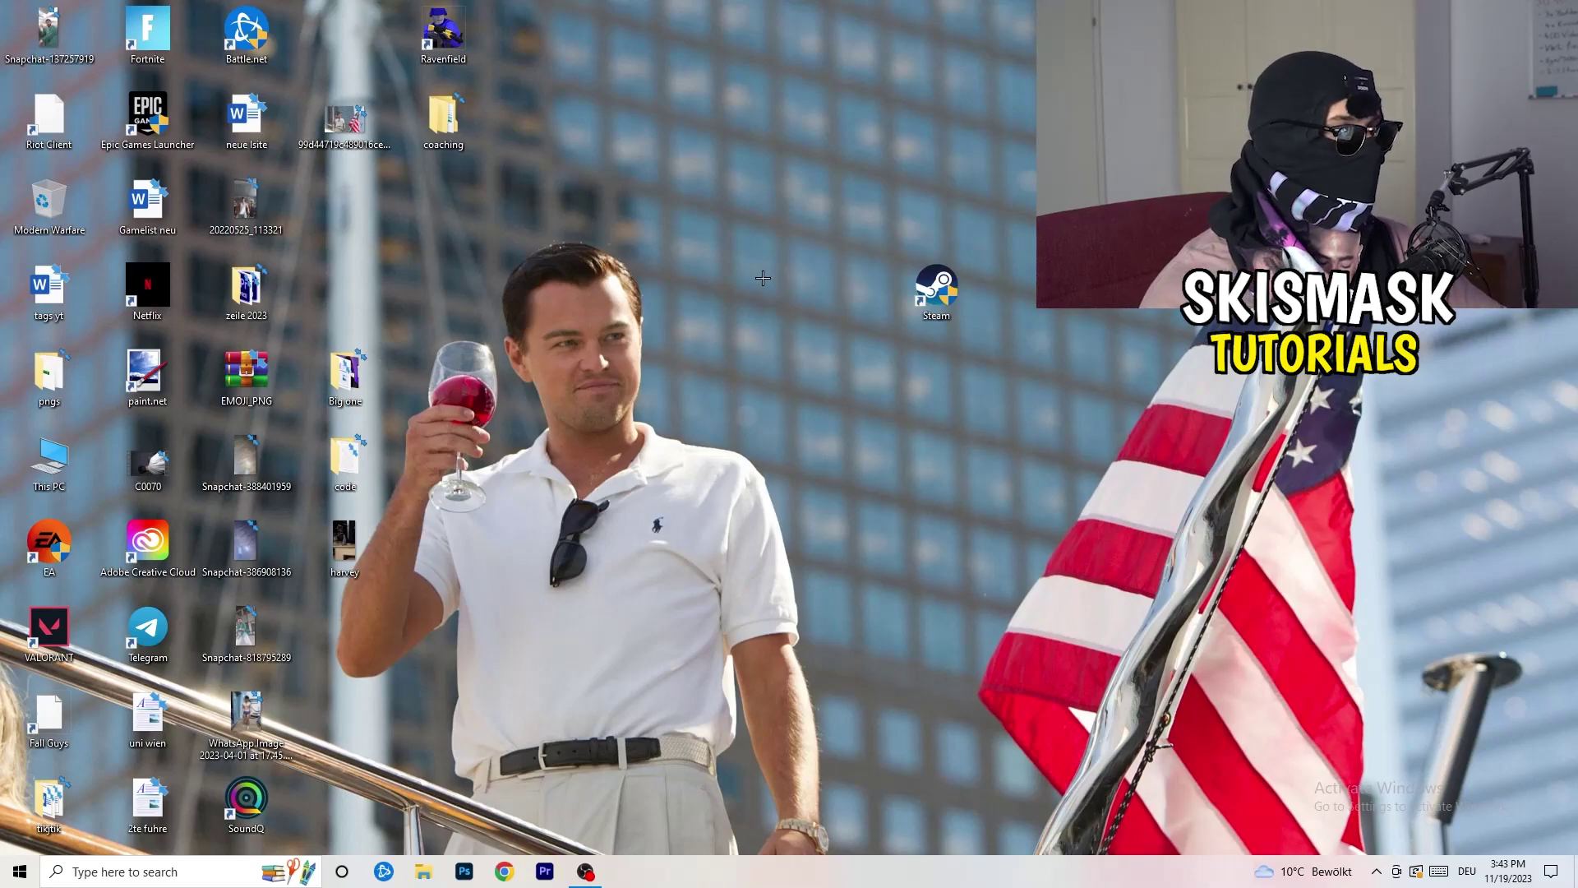
pyautogui.moveTo(937, 286); pyautogui.dragTo(344, 204)
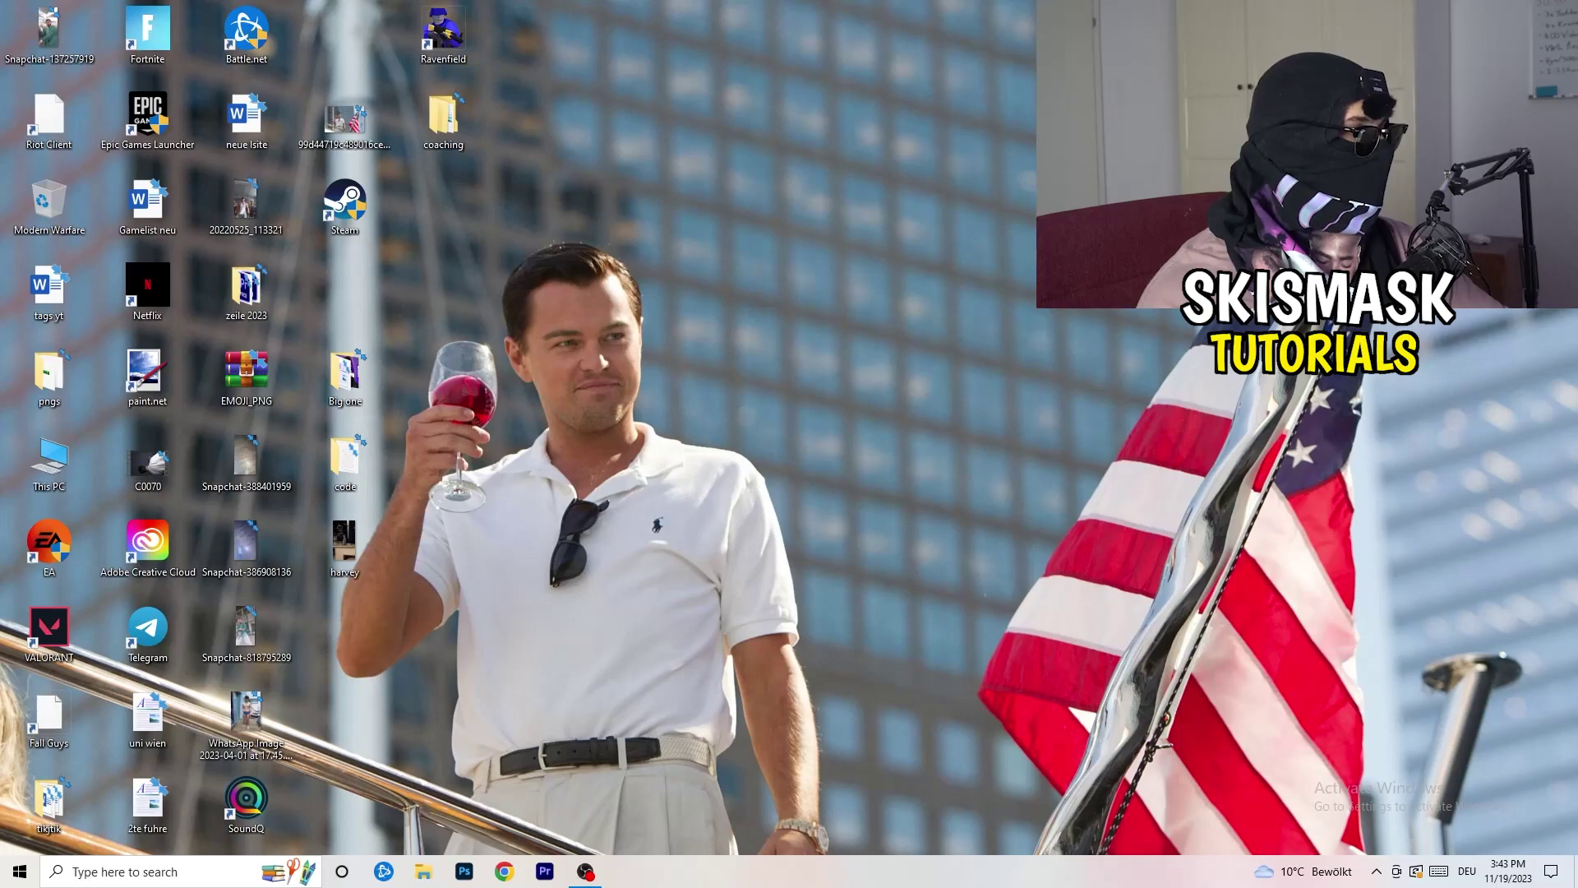
# - Open Windows Settings and go to the Xbox Game Bar settings in the Gaming category
pyautogui.click(20, 870)
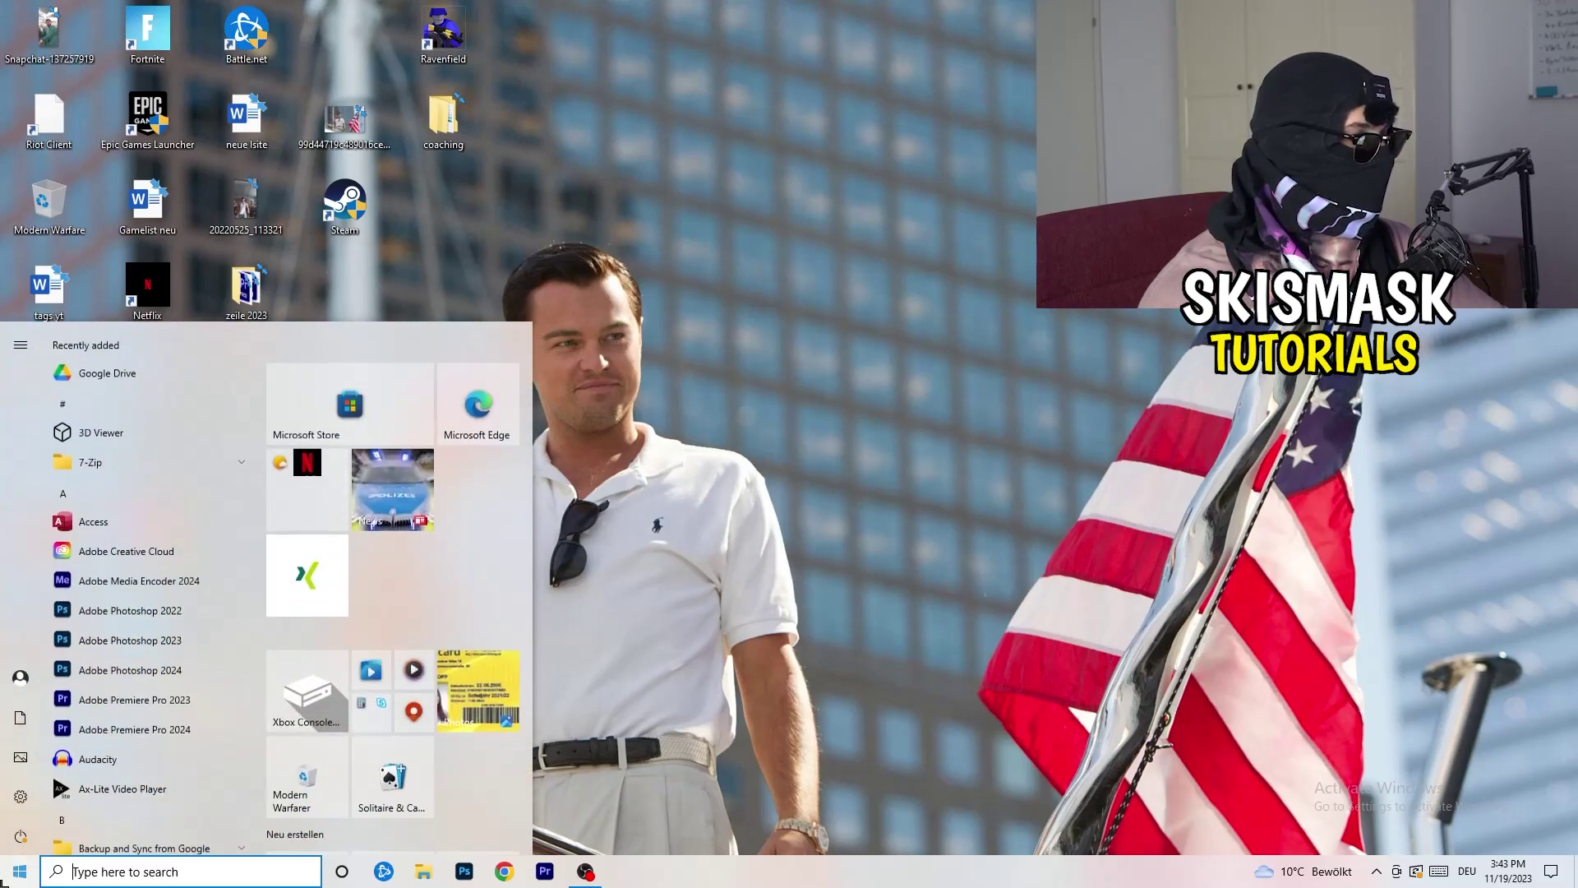
pyautogui.click(49, 796)
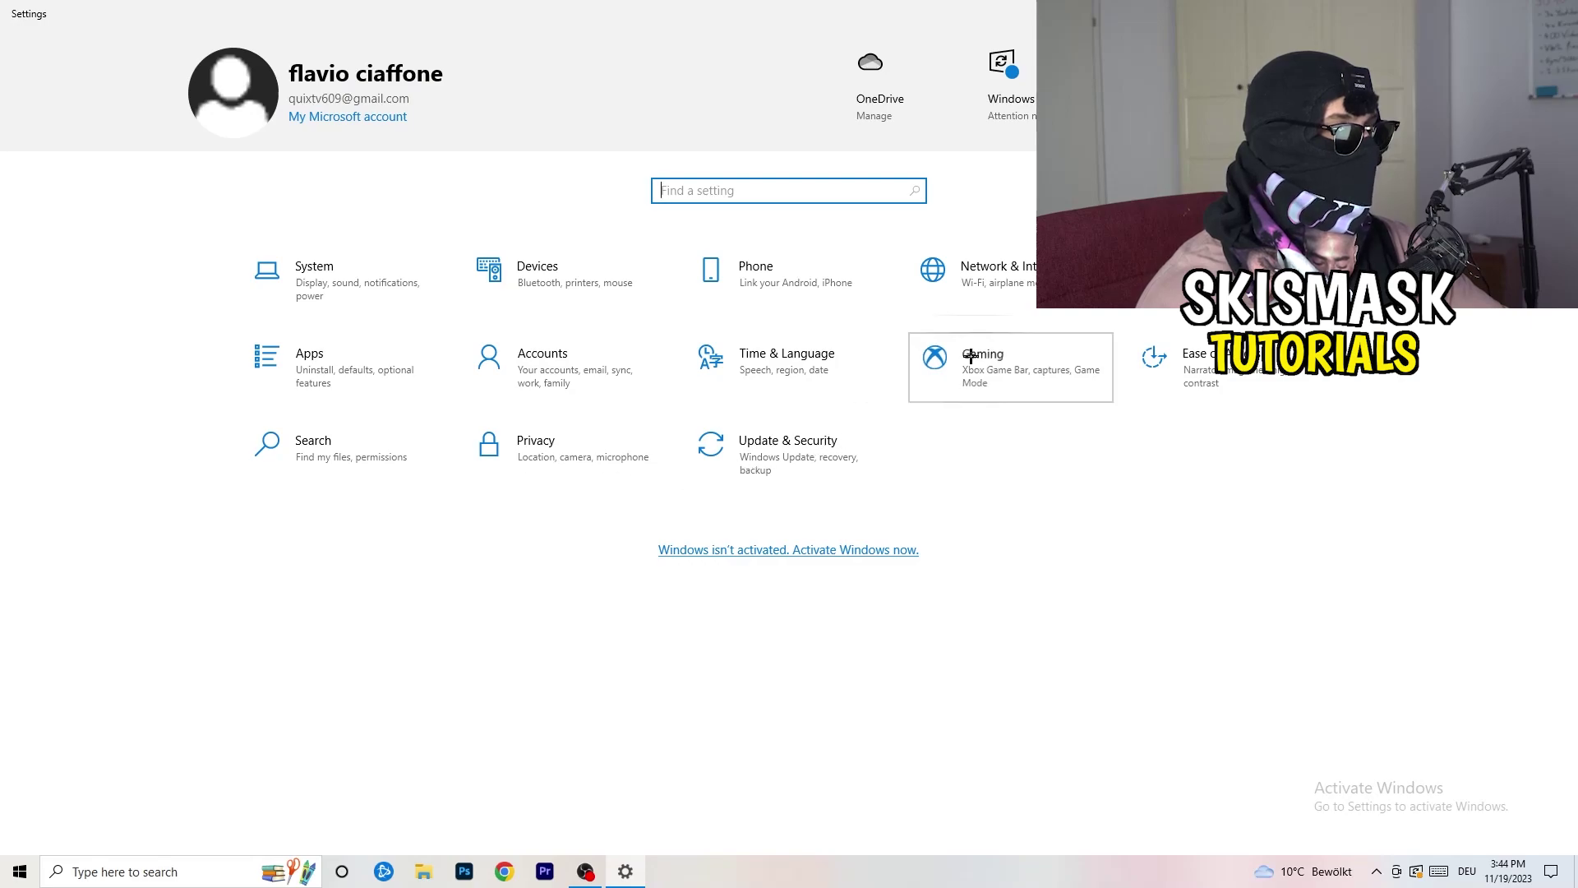
pyautogui.click(928, 357)
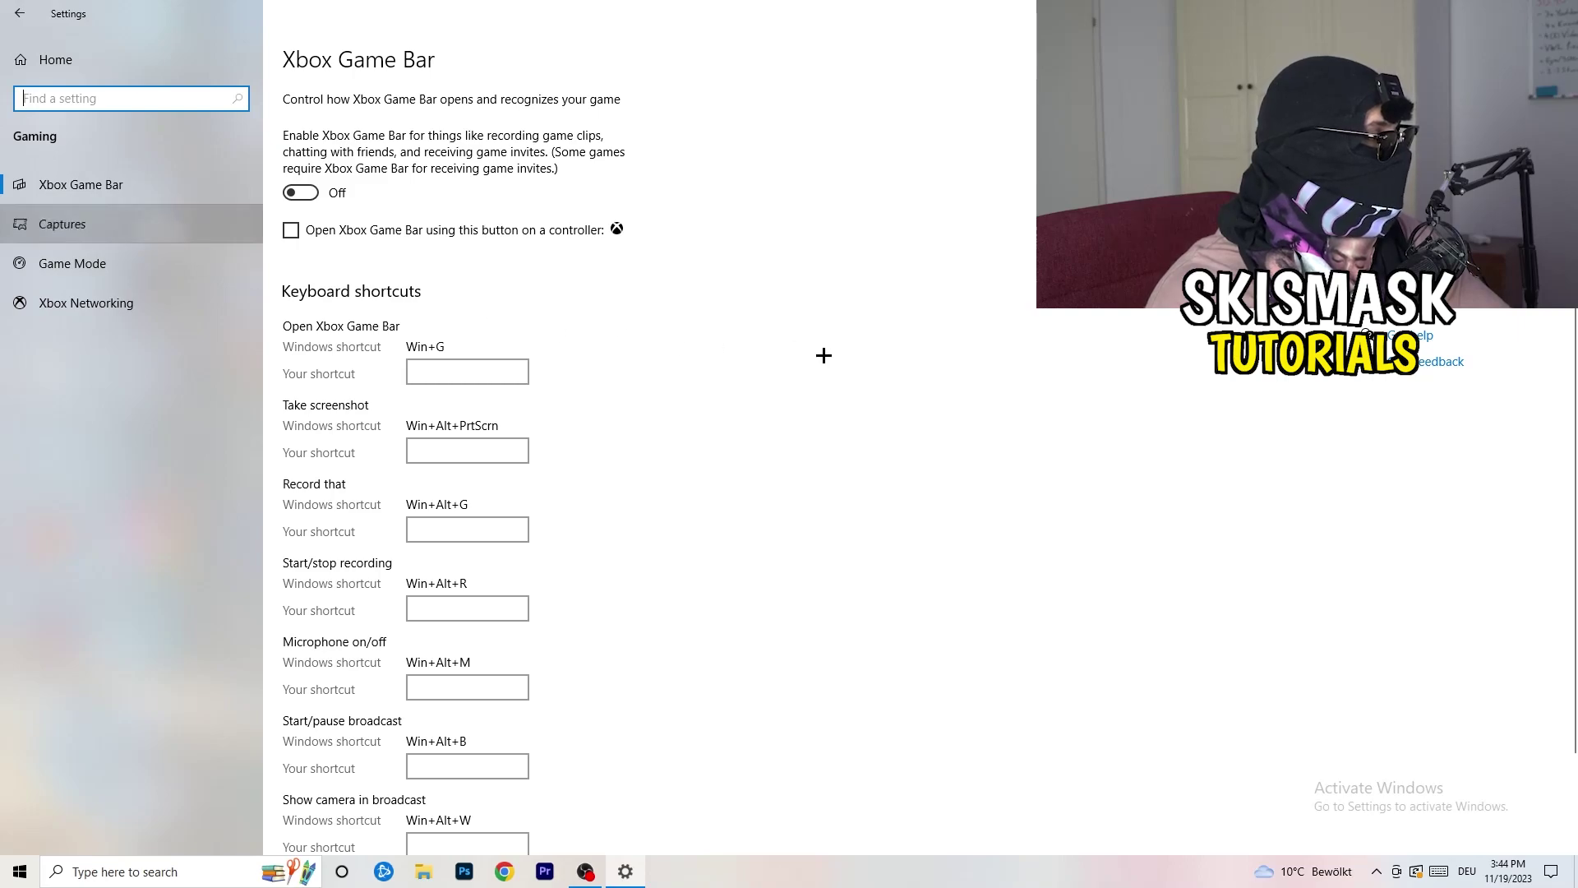
# - Check the recording options for game captures and the Game Mode setting, and return to the settings overview
pyautogui.click(62, 224)
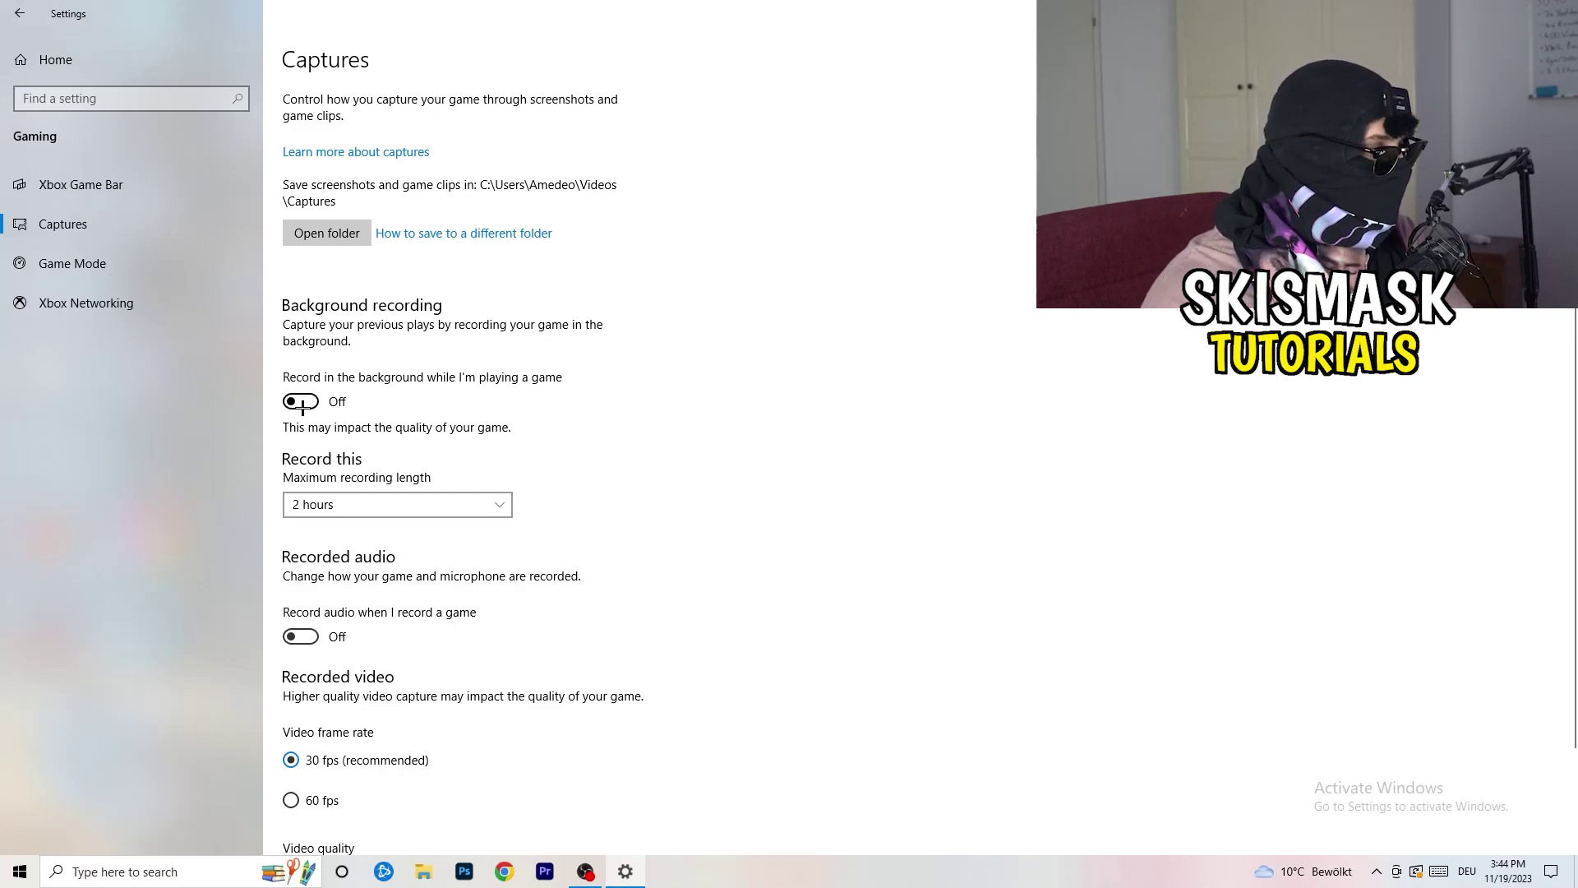
pyautogui.scroll(-3, 301, 404)
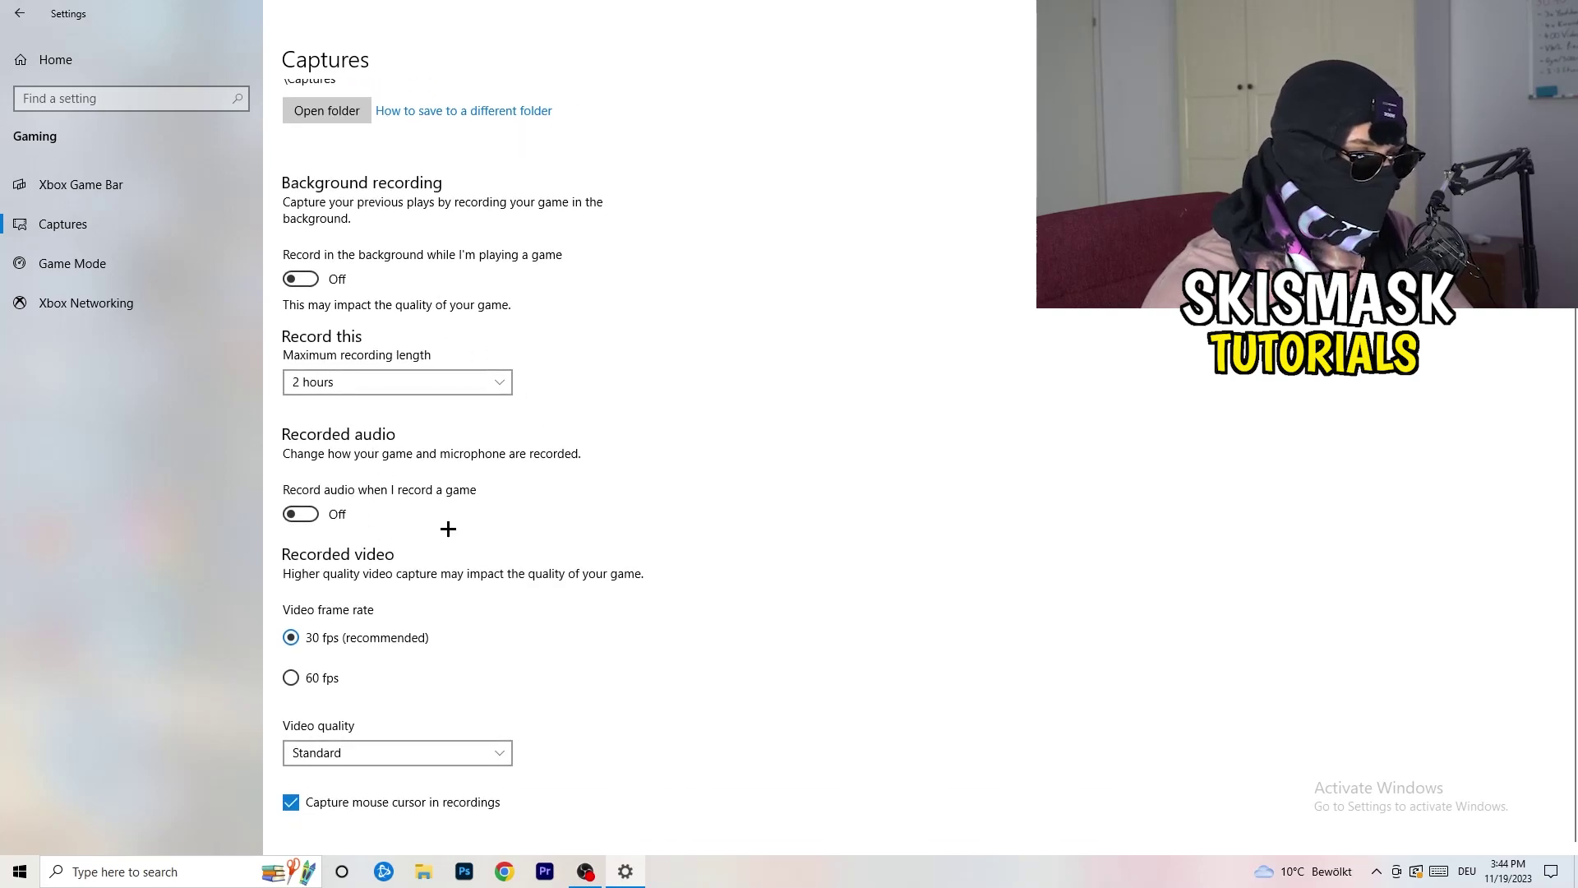
pyautogui.scroll(3, 508, 664)
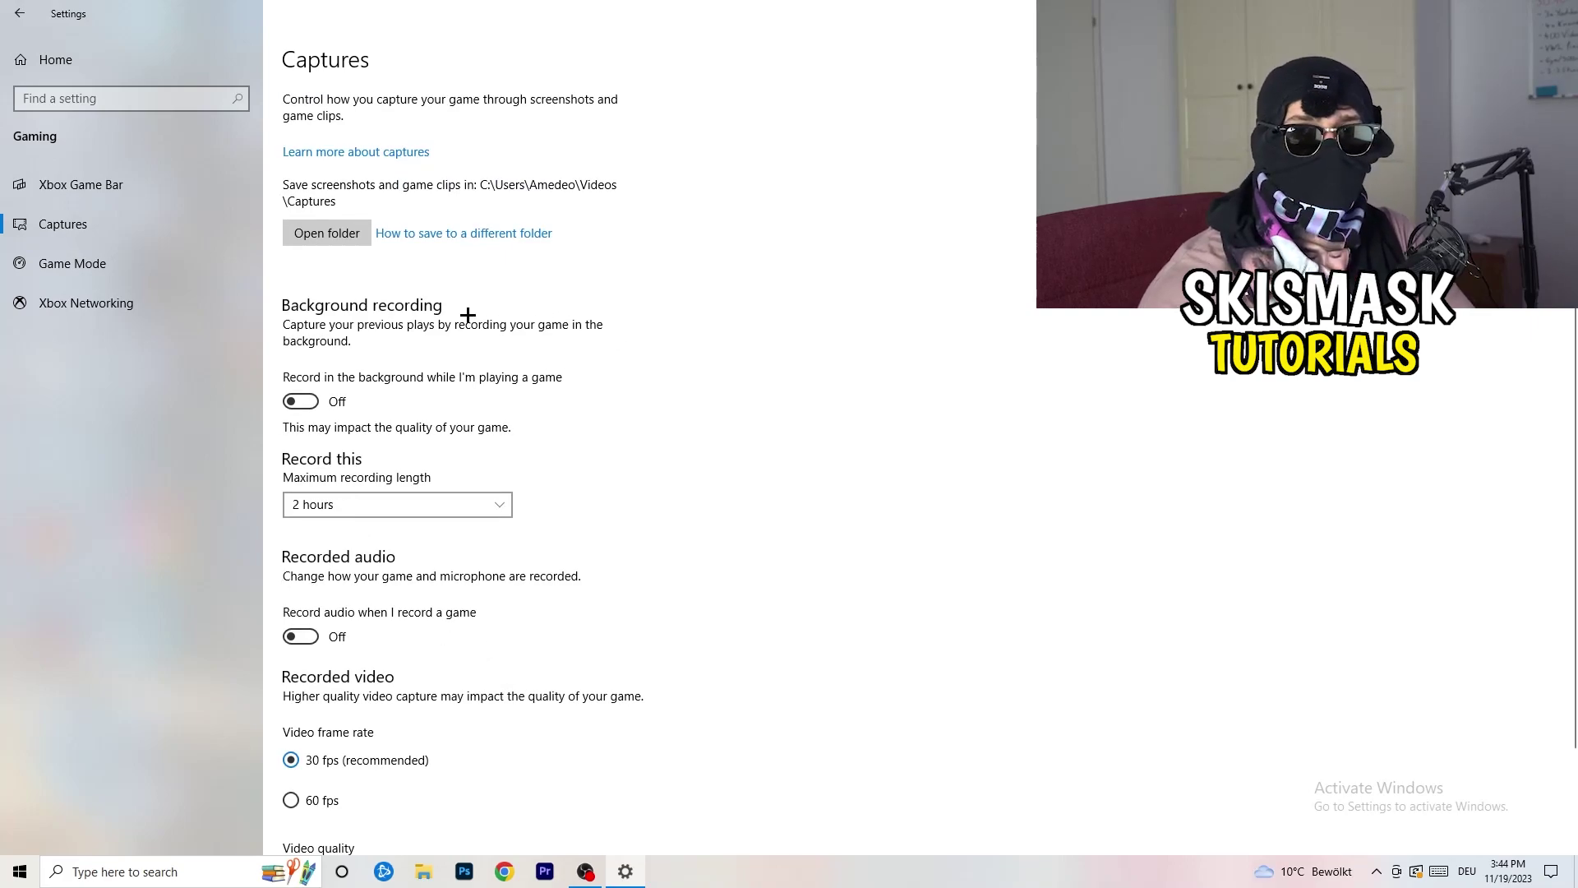
pyautogui.click(209, 263)
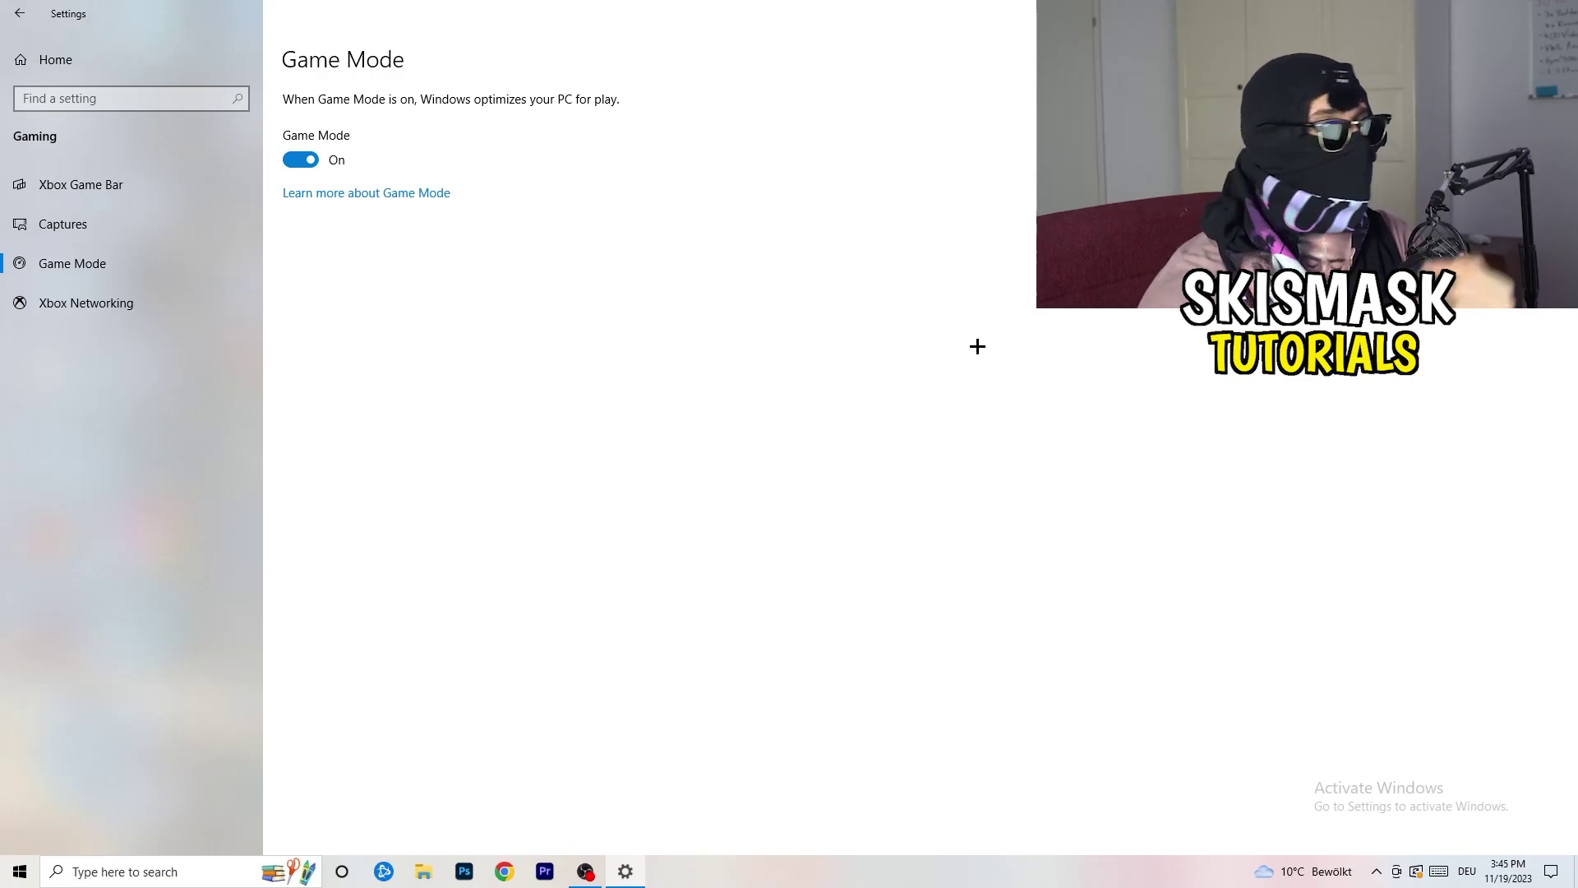
pyautogui.click(17, 10)
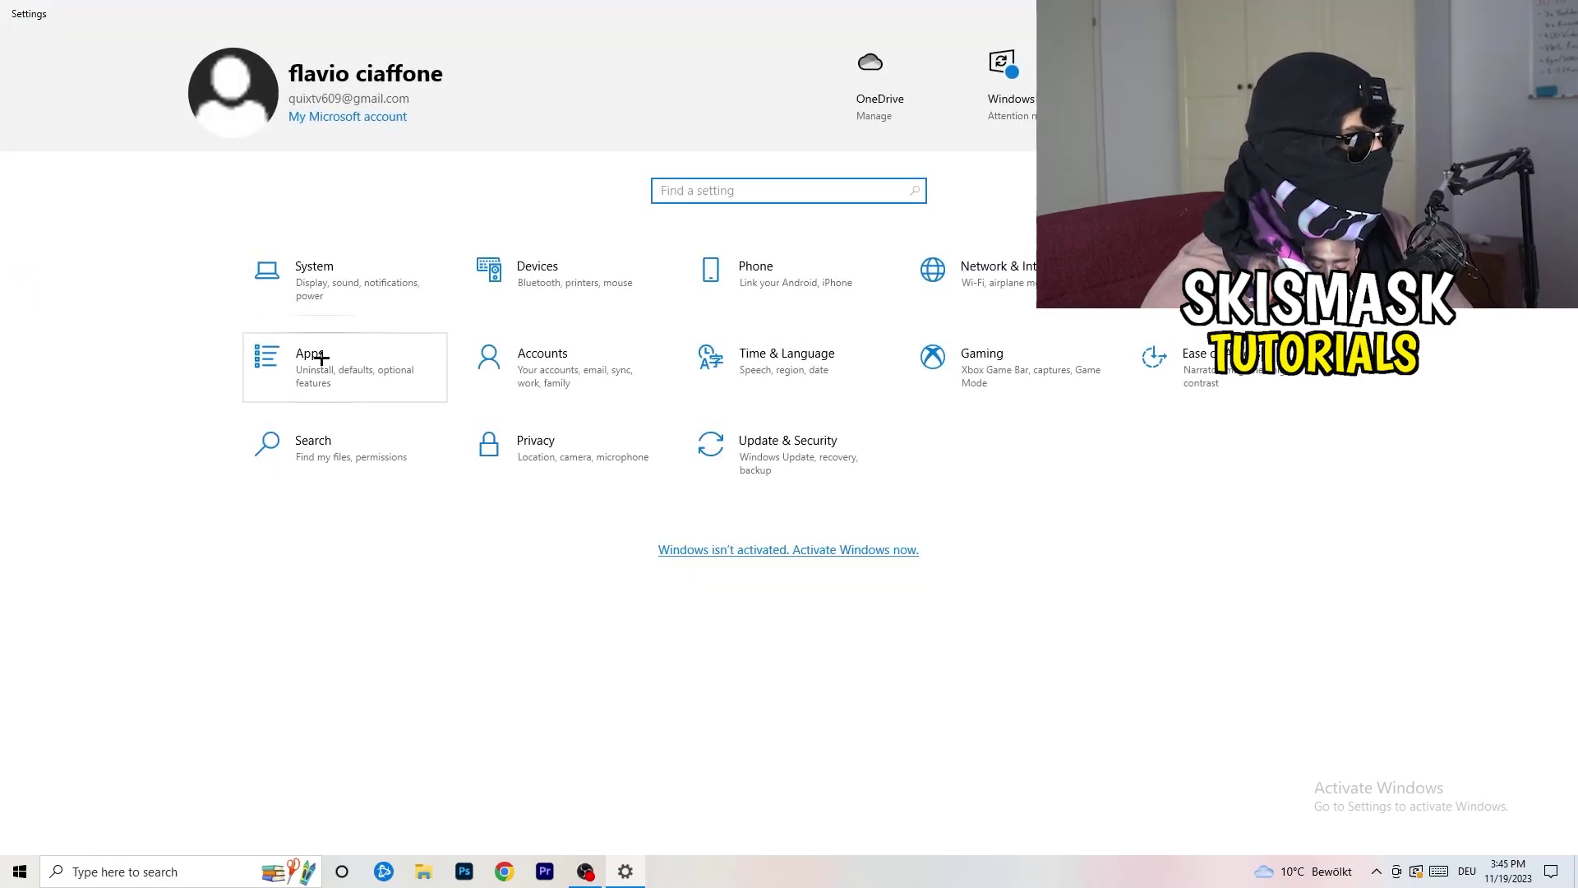